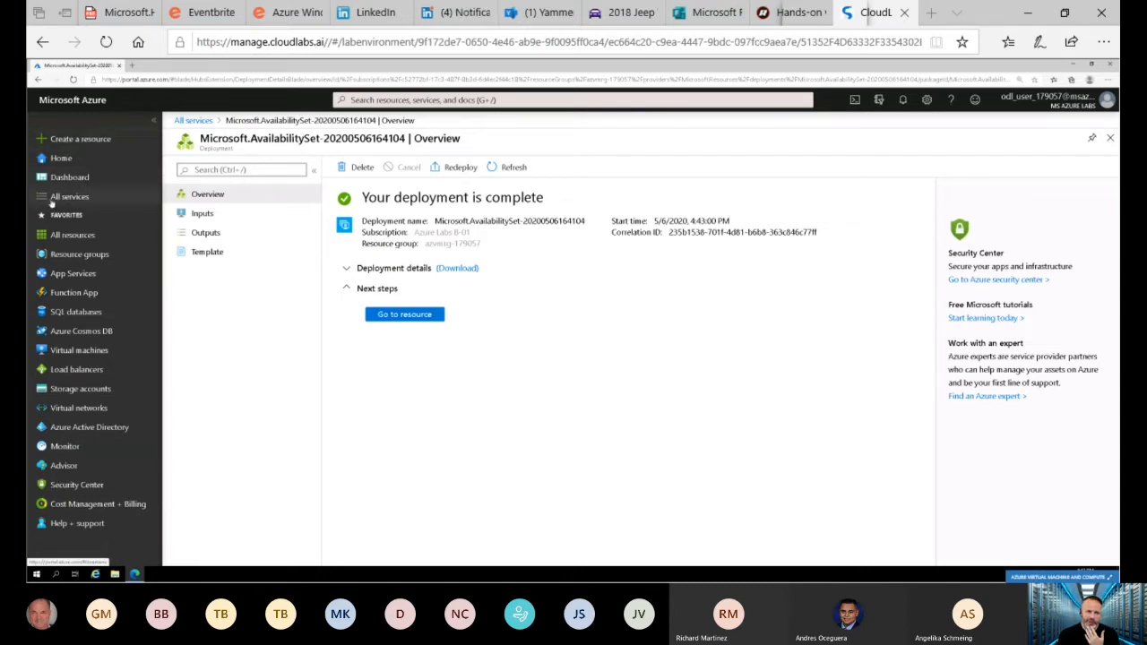
# Start creating a new virtual machine from the Compute category's virtual machines service.
pyautogui.click(52, 203)
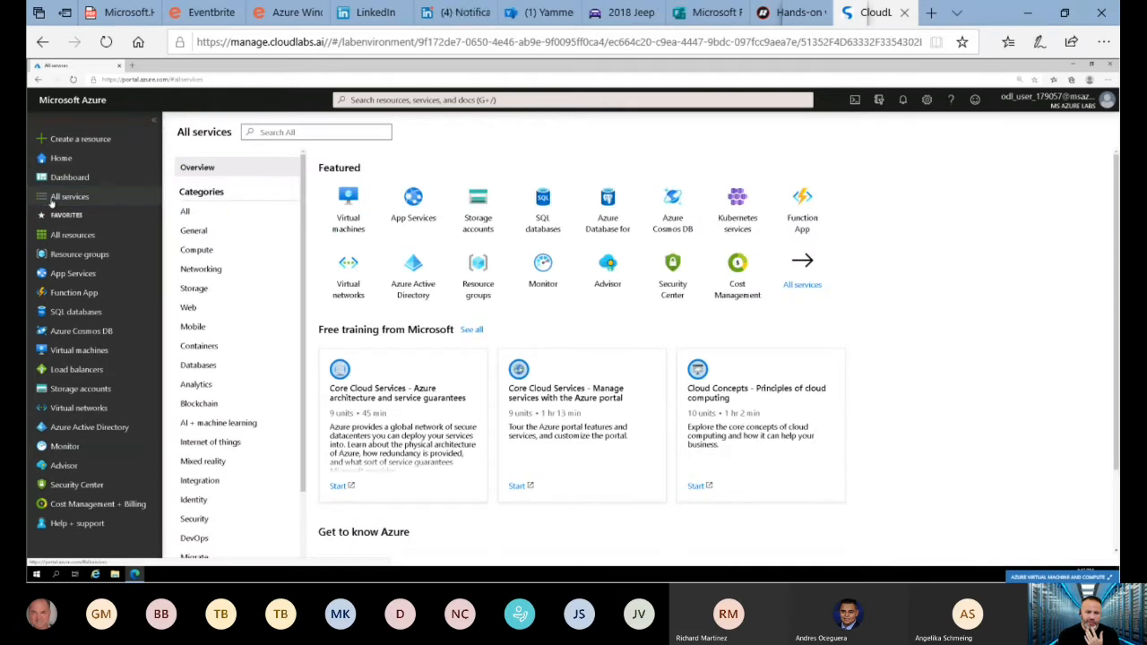
pyautogui.click(197, 254)
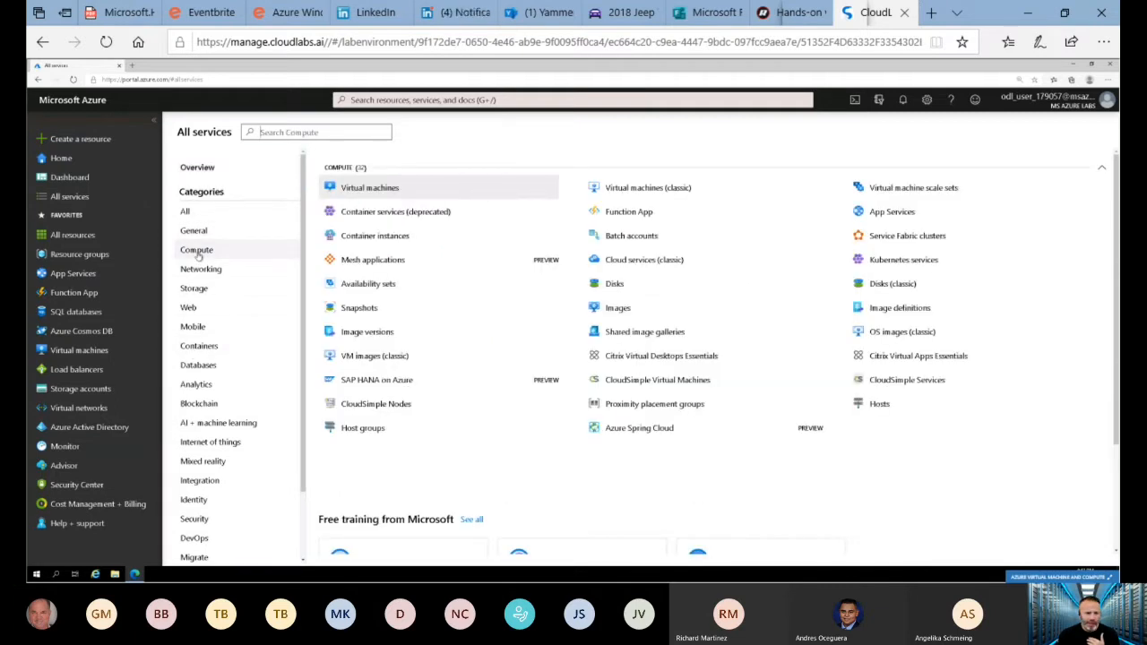
pyautogui.click(379, 195)
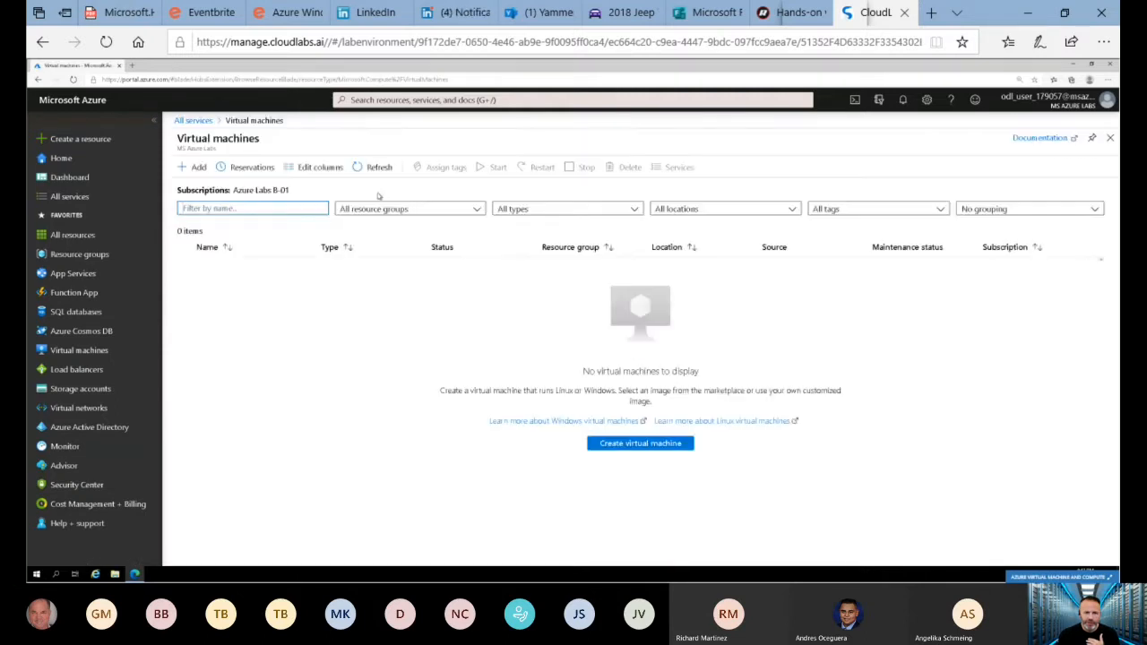
pyautogui.click(193, 167)
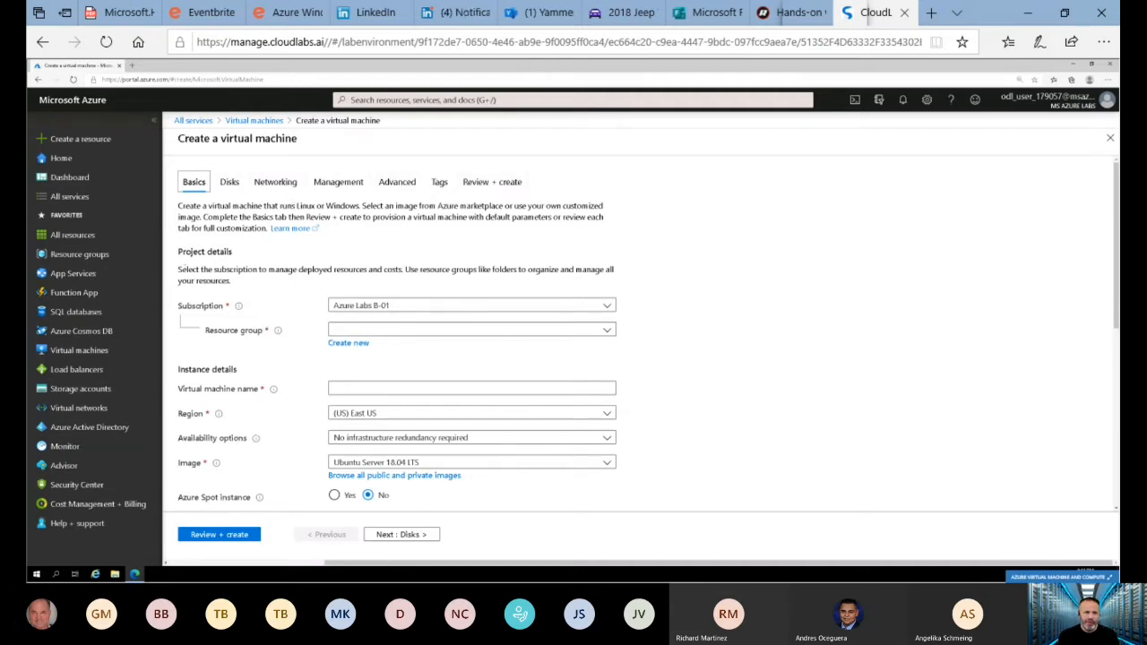
# Assign the virtual machine to resource group azvmrg-179057 and name it DEMOLABVM1.
pyautogui.click(612, 332)
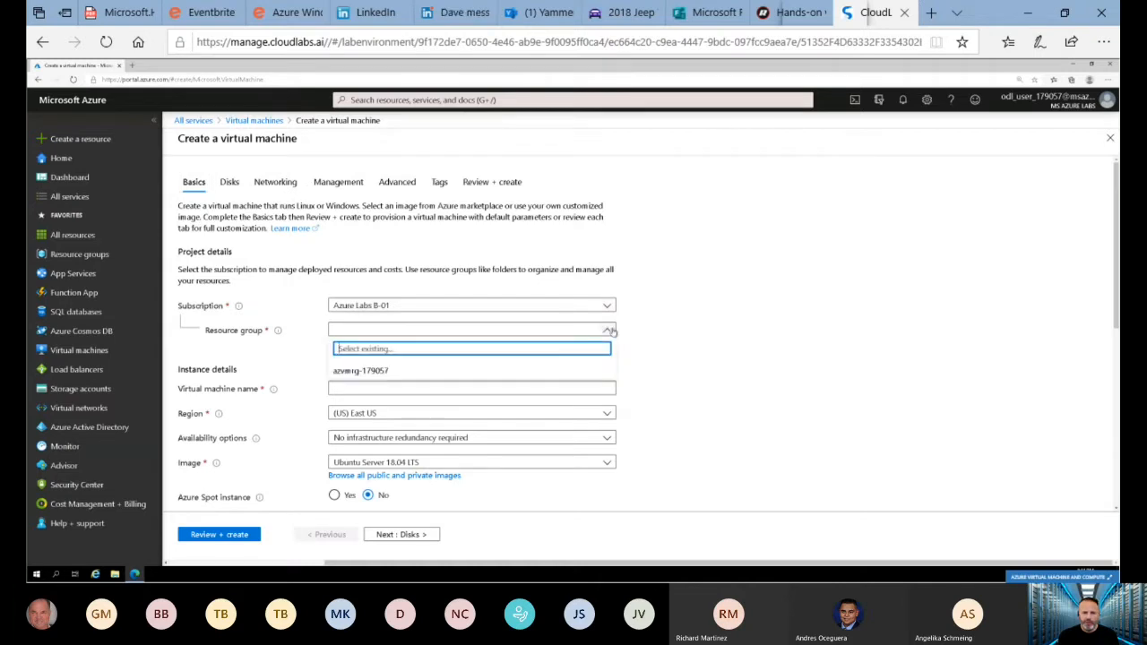
pyautogui.click(381, 377)
pyautogui.click(406, 390)
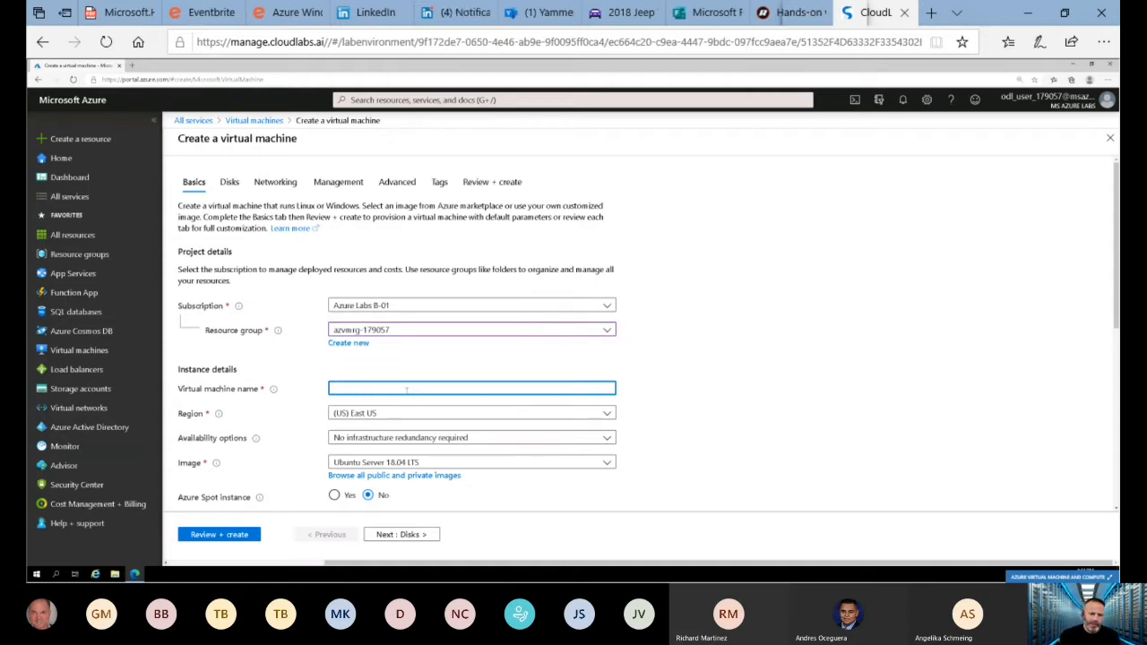
pyautogui.write('D')
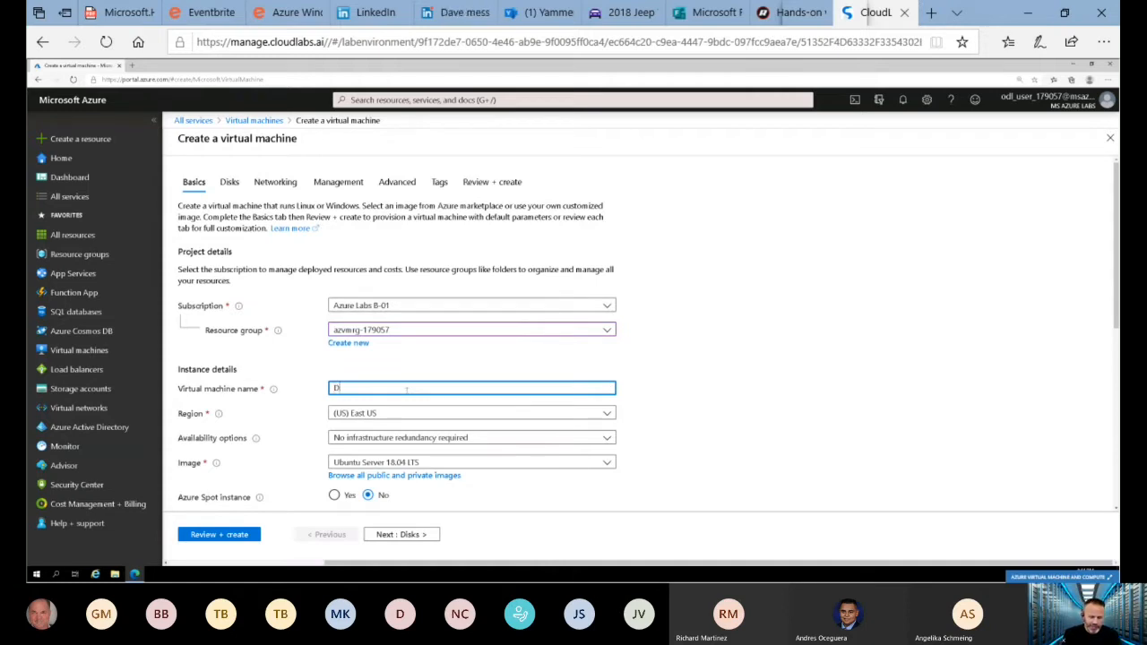
pyautogui.write('EMOLABVM1')
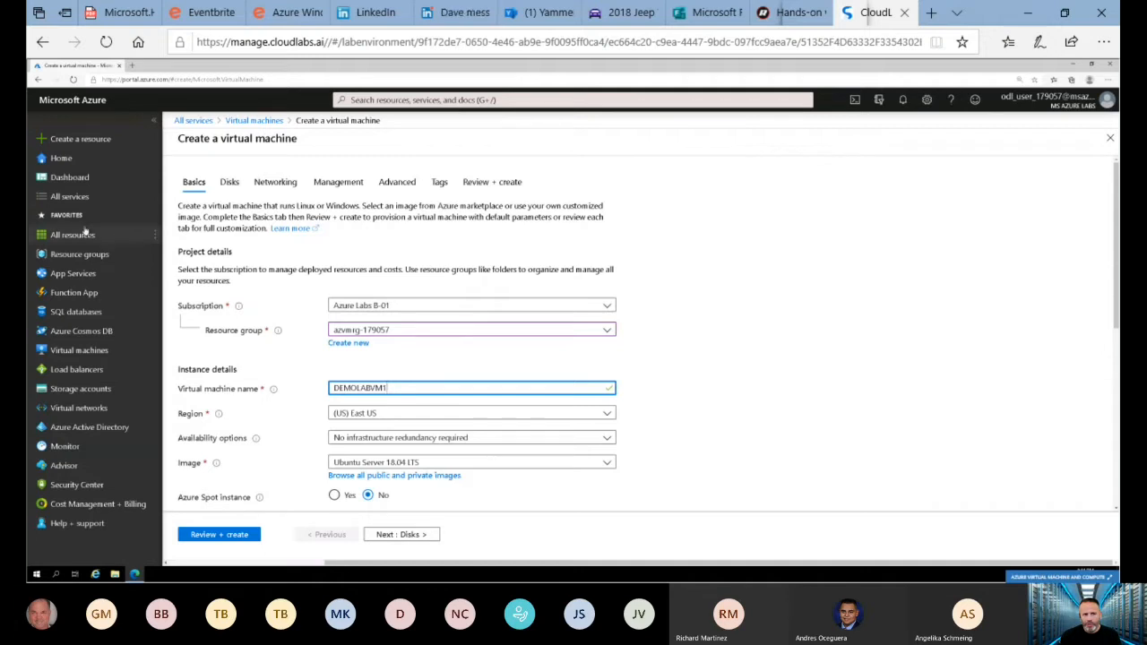
pyautogui.moveTo(82, 234)
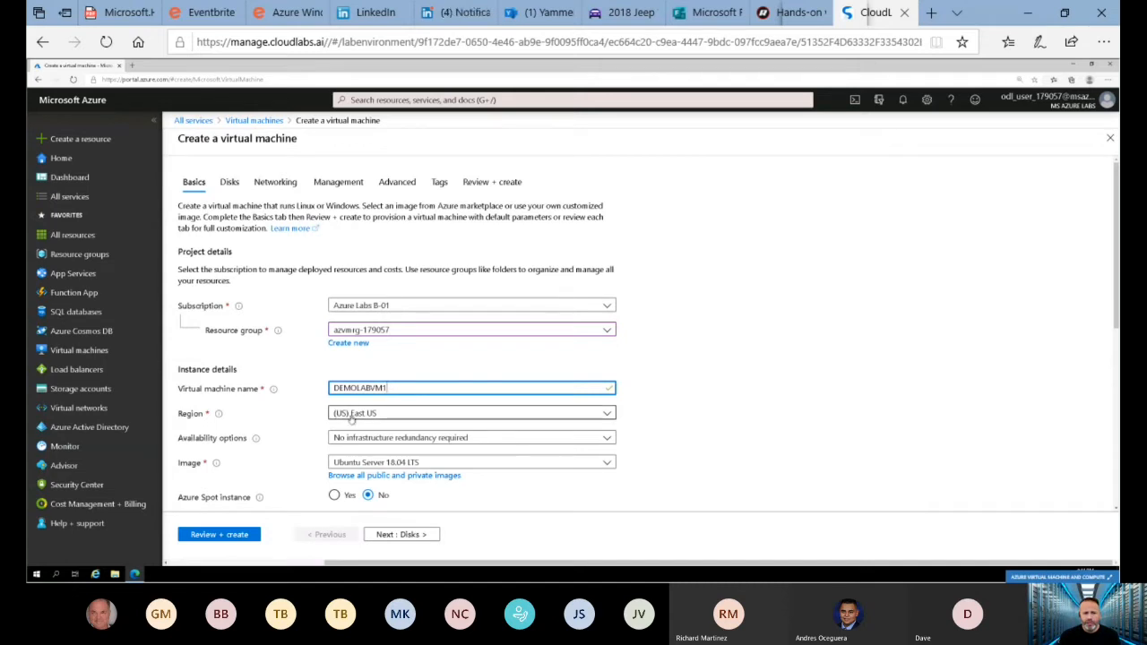
pyautogui.click(639, 408)
# Set the availability option to Availability set and choose the existing set demolabvset1.
pyautogui.scroll(-2, 638, 405)
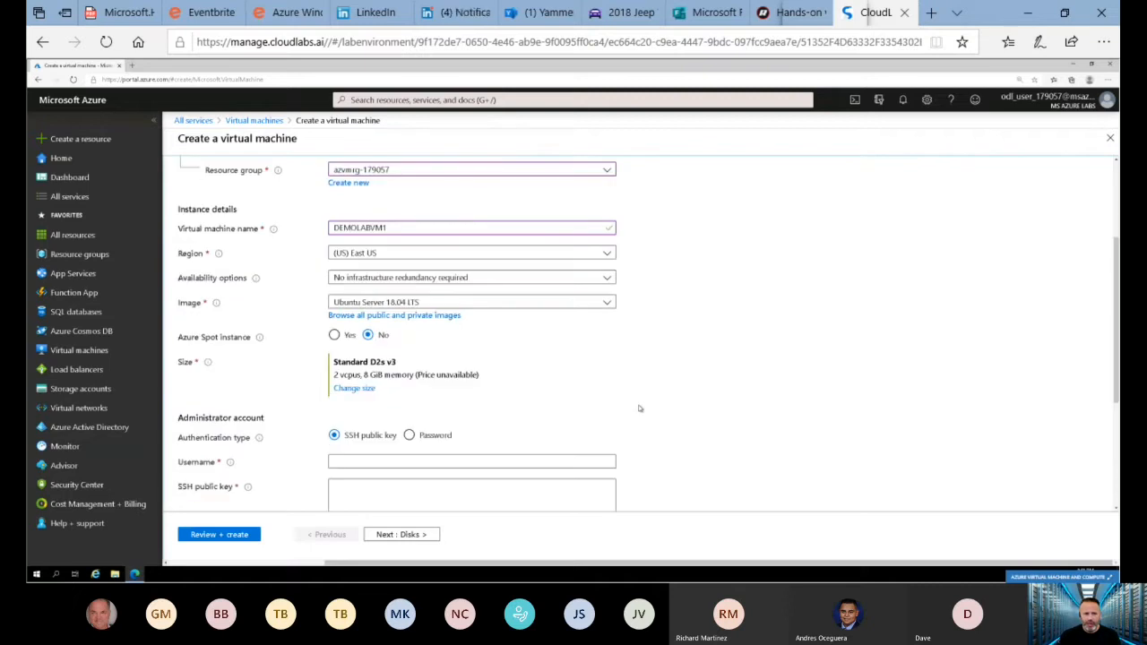
pyautogui.scroll(2, 637, 404)
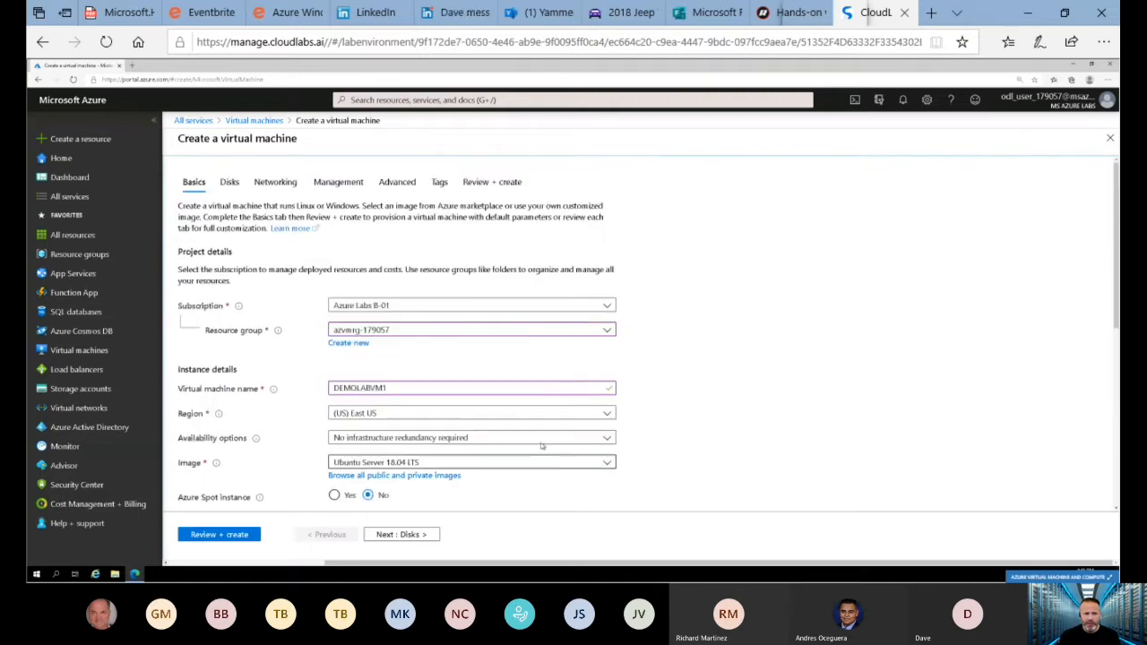
pyautogui.click(608, 441)
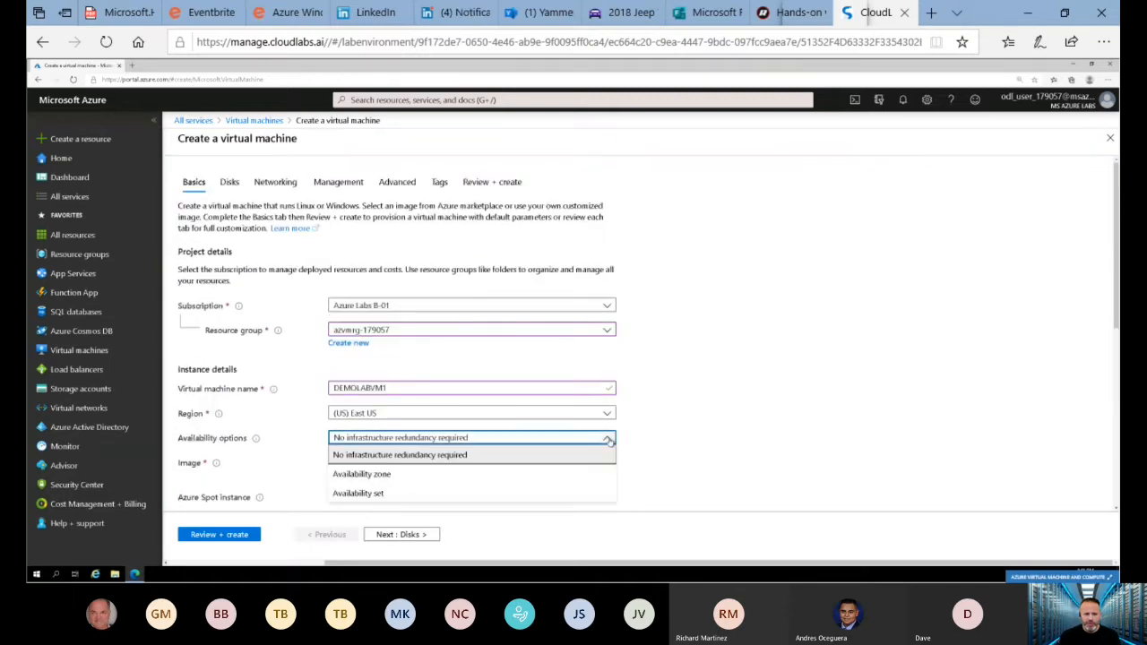
pyautogui.click(360, 493)
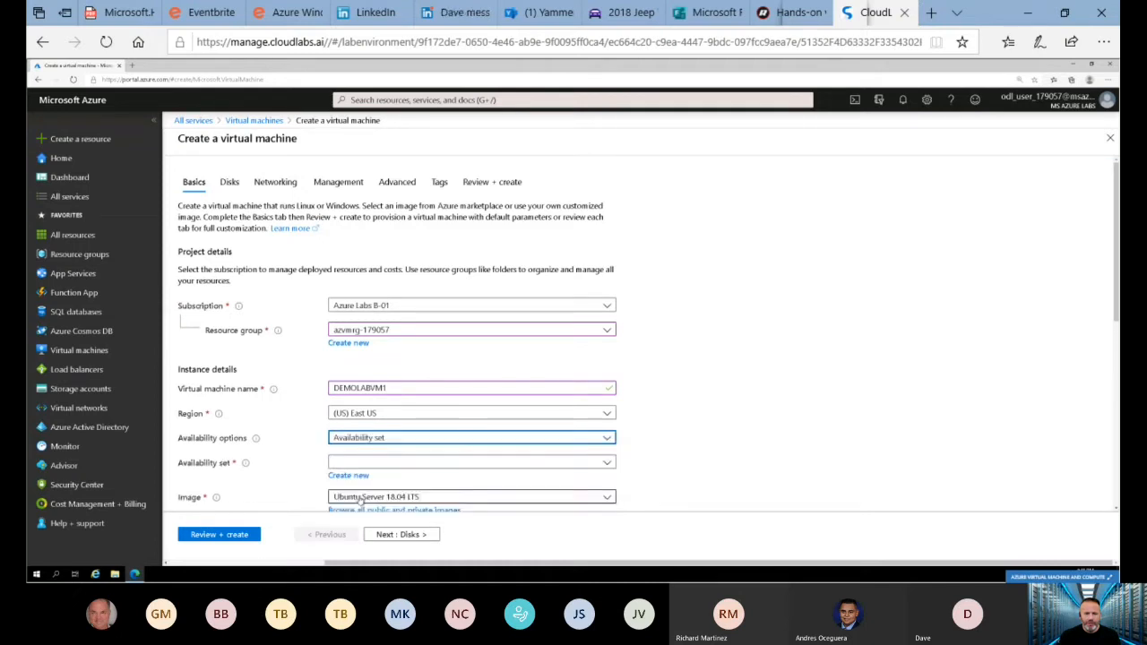
pyautogui.click(608, 463)
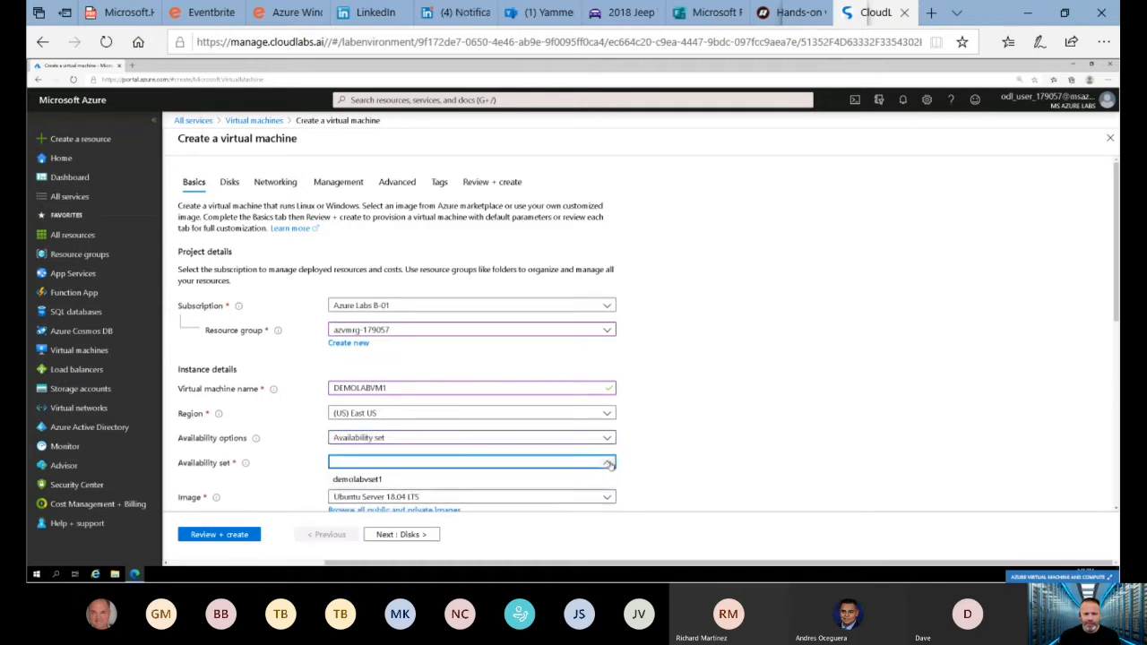
pyautogui.click(673, 462)
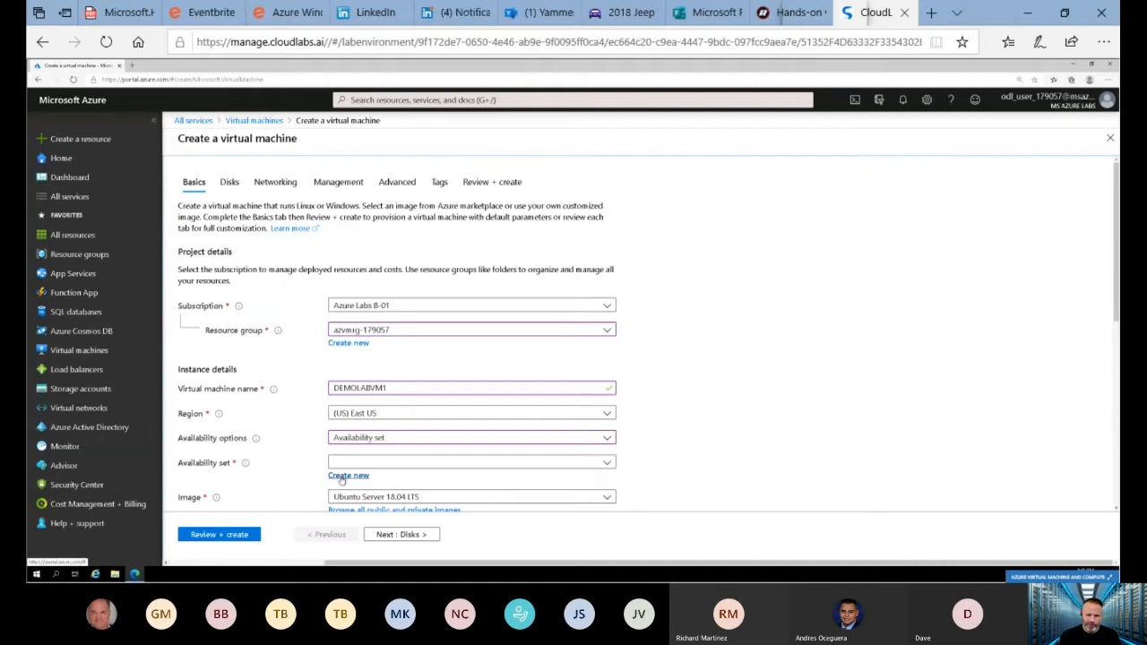
pyautogui.click(607, 465)
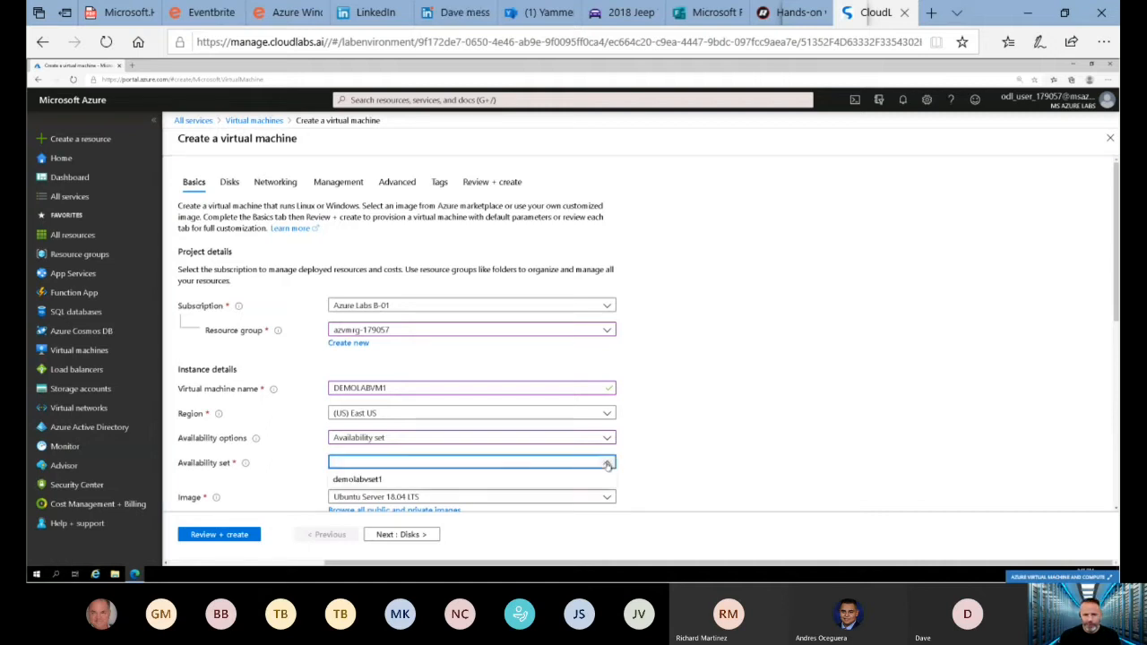
pyautogui.click(367, 479)
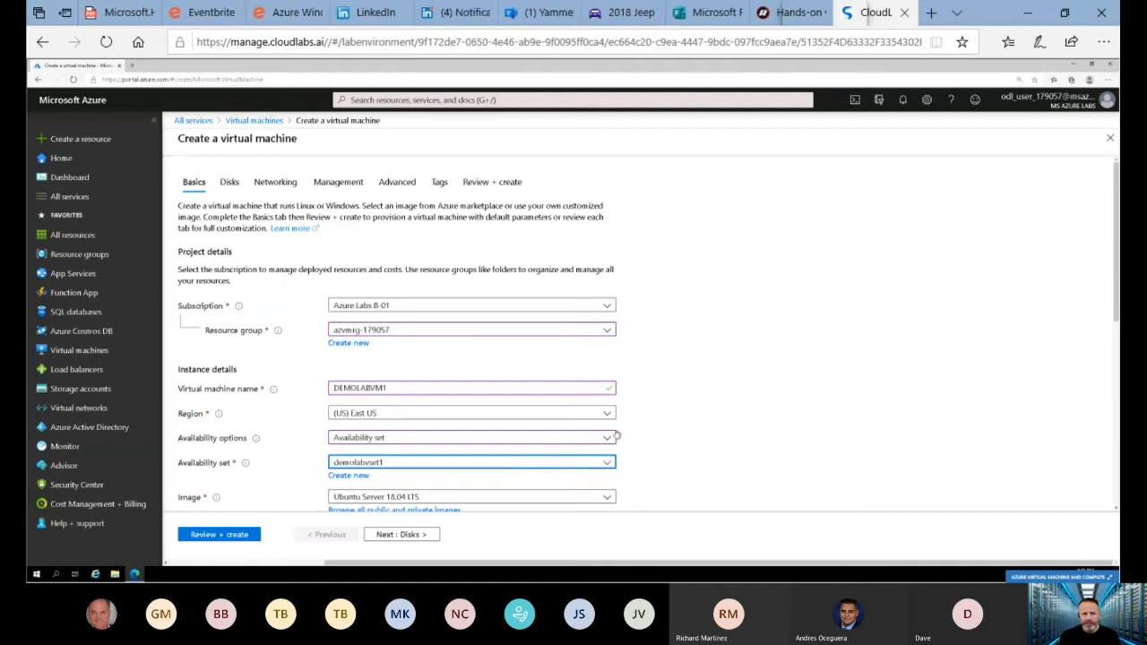
# Choose Windows Server 2019 Datacenter as the virtual machine's image.
pyautogui.click(685, 454)
pyautogui.scroll(-2, 686, 454)
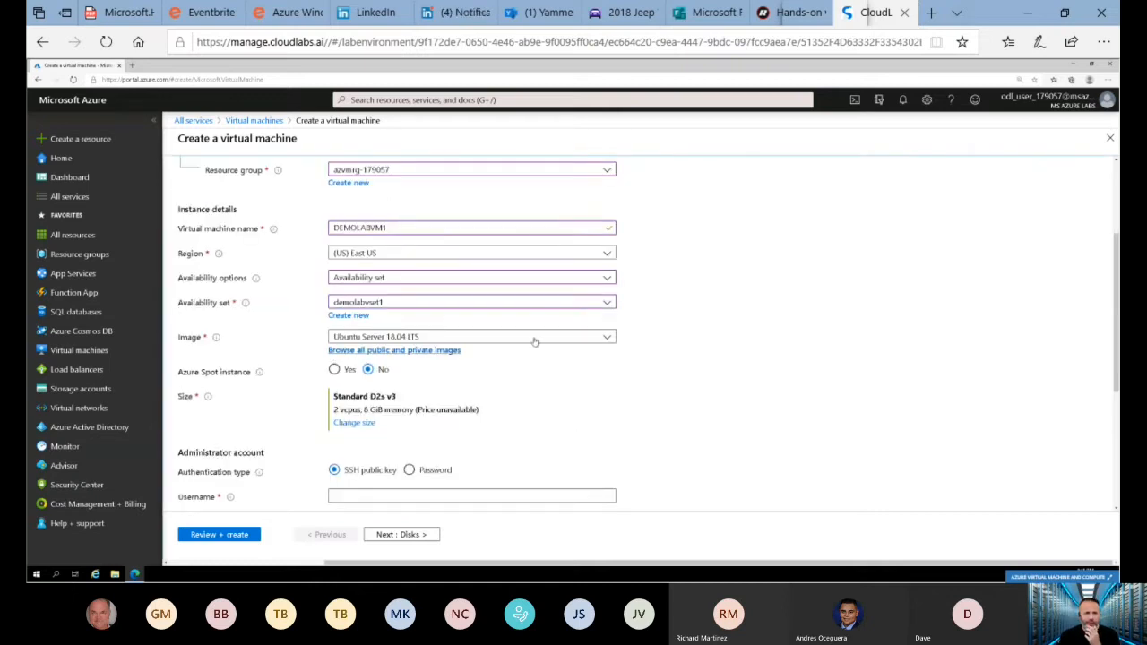
pyautogui.click(609, 338)
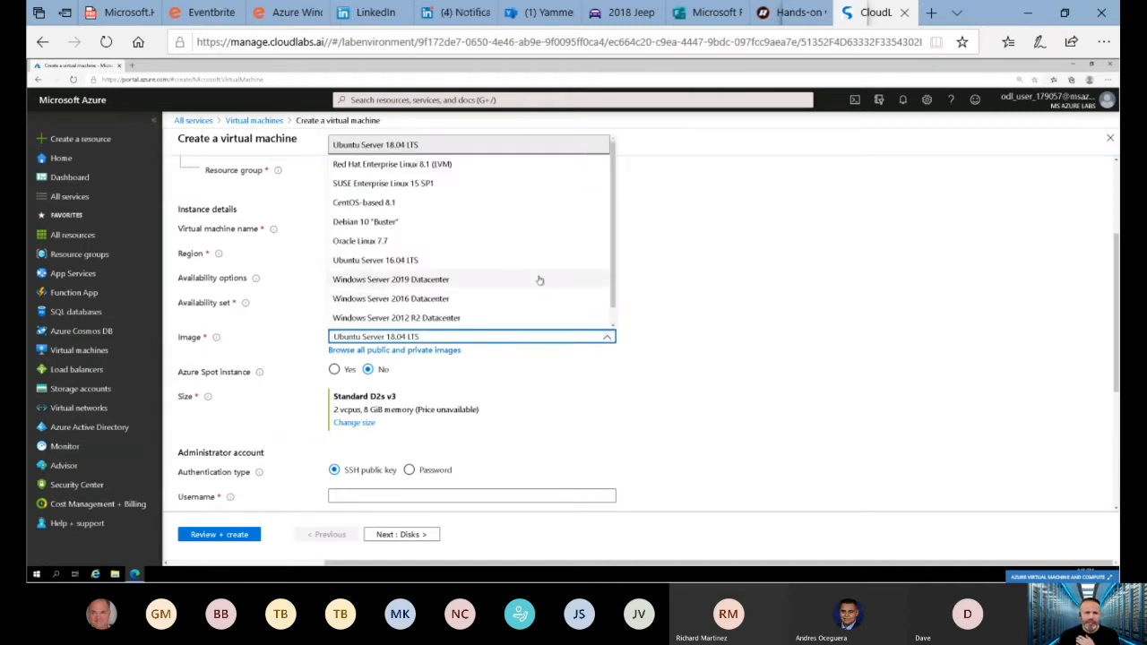
pyautogui.scroll(-1, 537, 279)
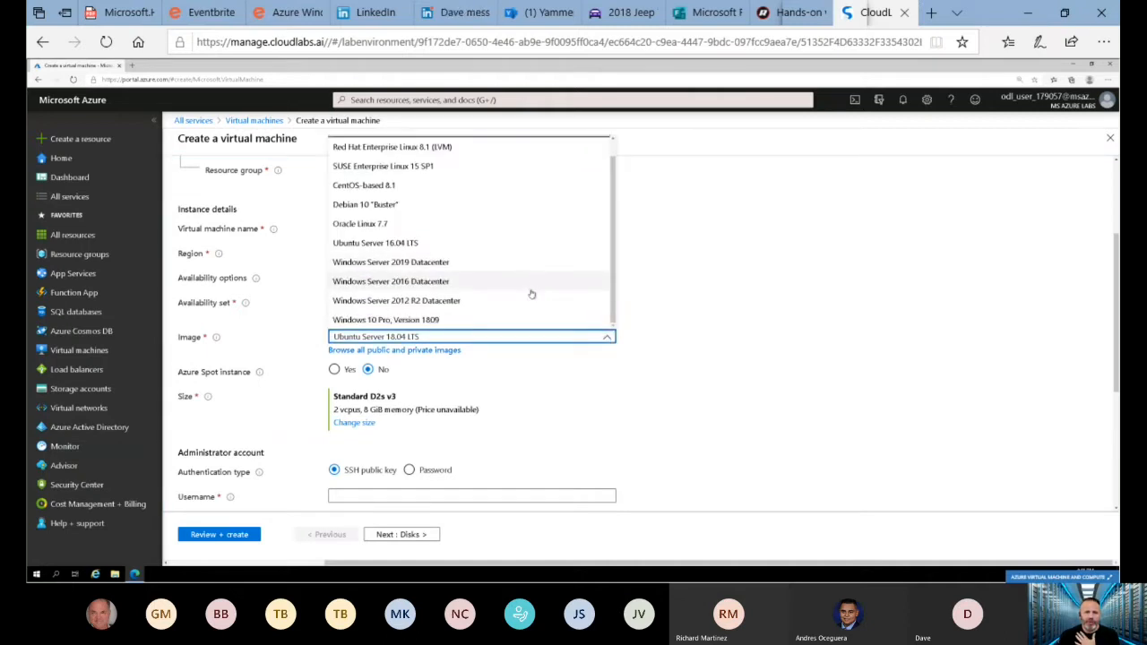
pyautogui.scroll(1, 509, 325)
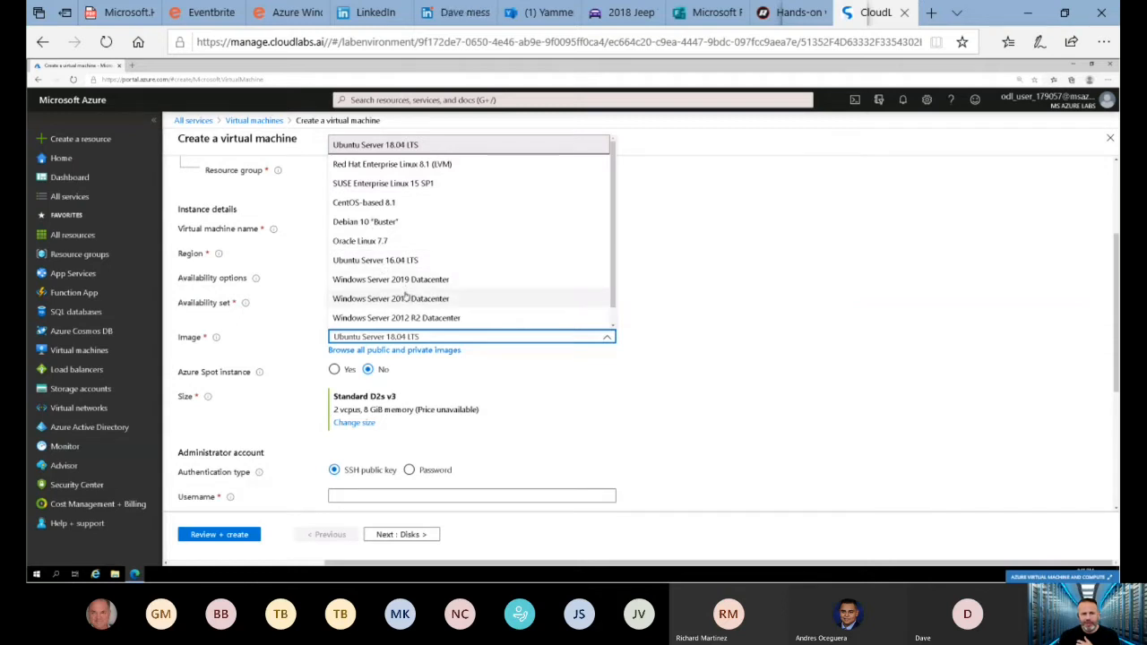
pyautogui.scroll(-1, 408, 298)
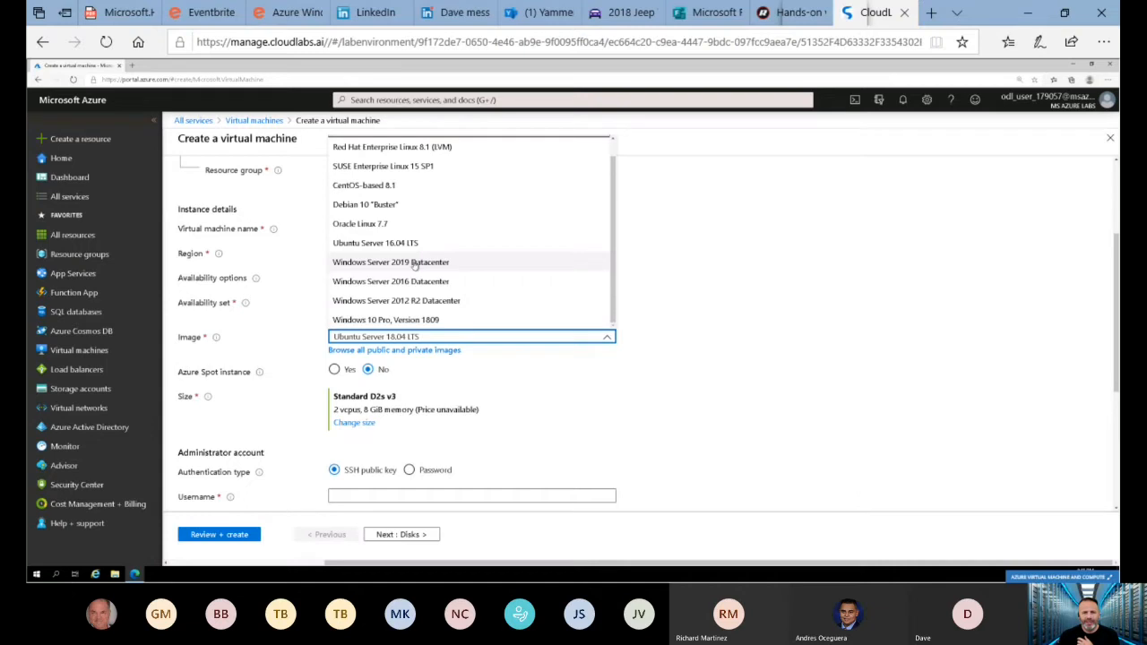
pyautogui.click(415, 262)
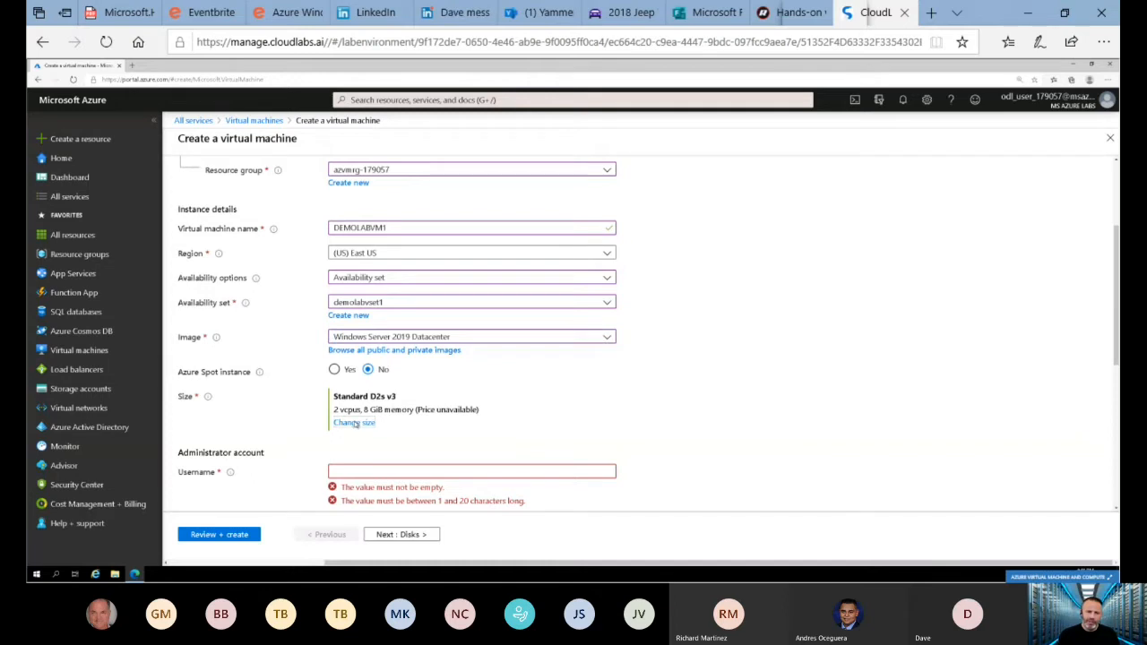
# Review the size and family filter options, and change the virtual machine's size to D4s_v3.
pyautogui.click(355, 423)
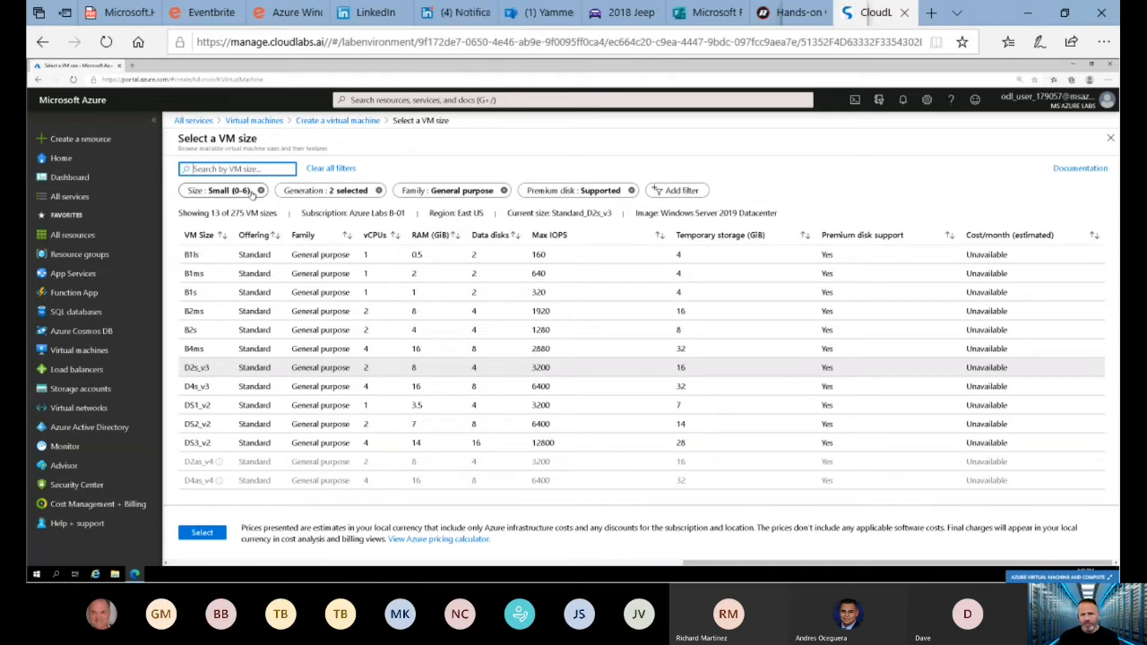
pyautogui.click(254, 191)
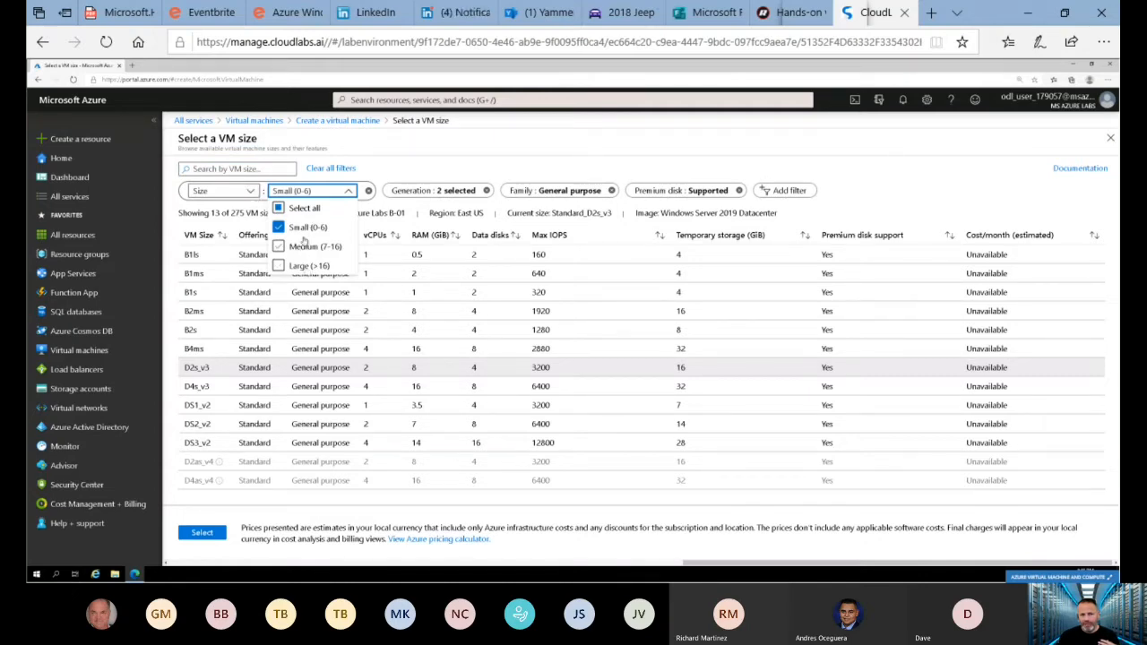
pyautogui.click(394, 172)
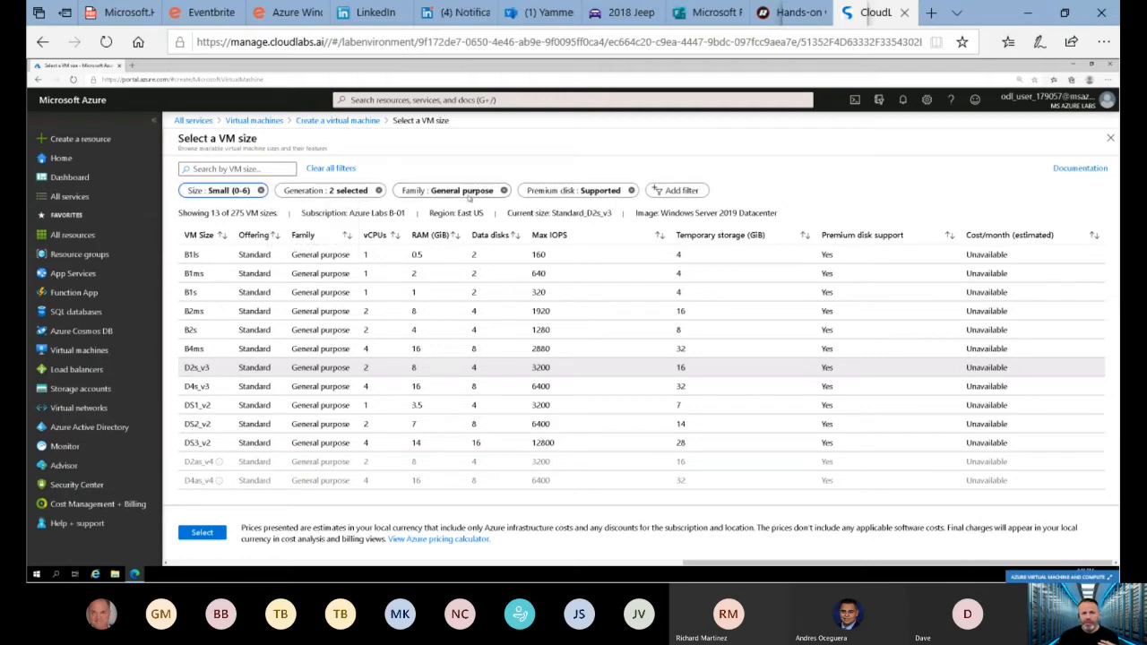
pyautogui.click(480, 194)
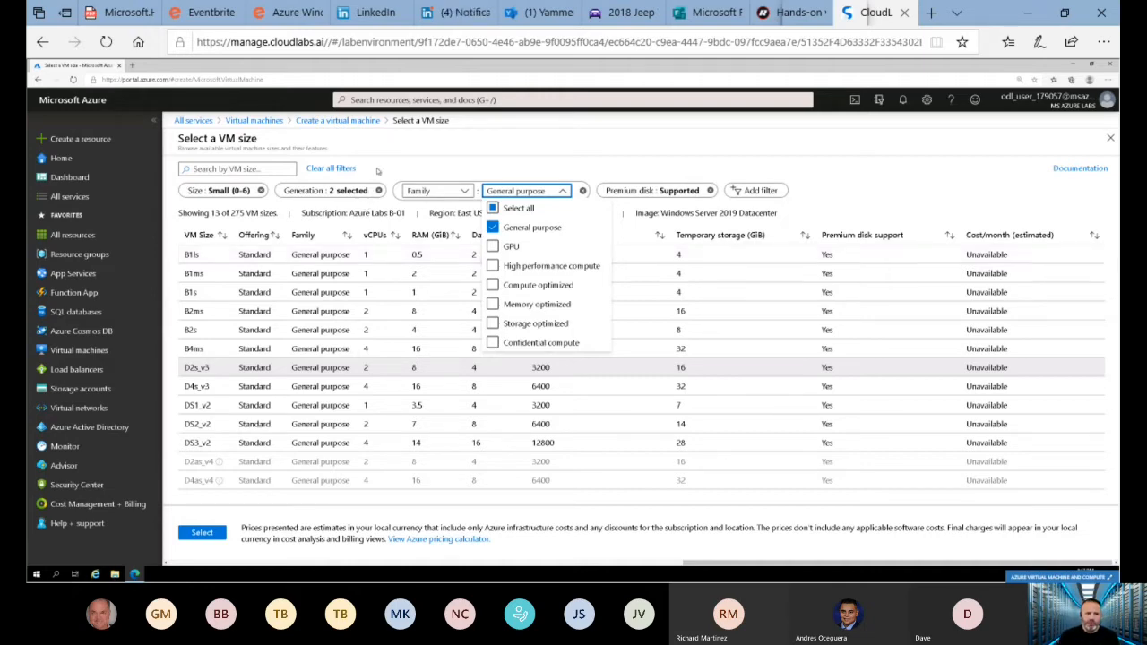
pyautogui.click(429, 145)
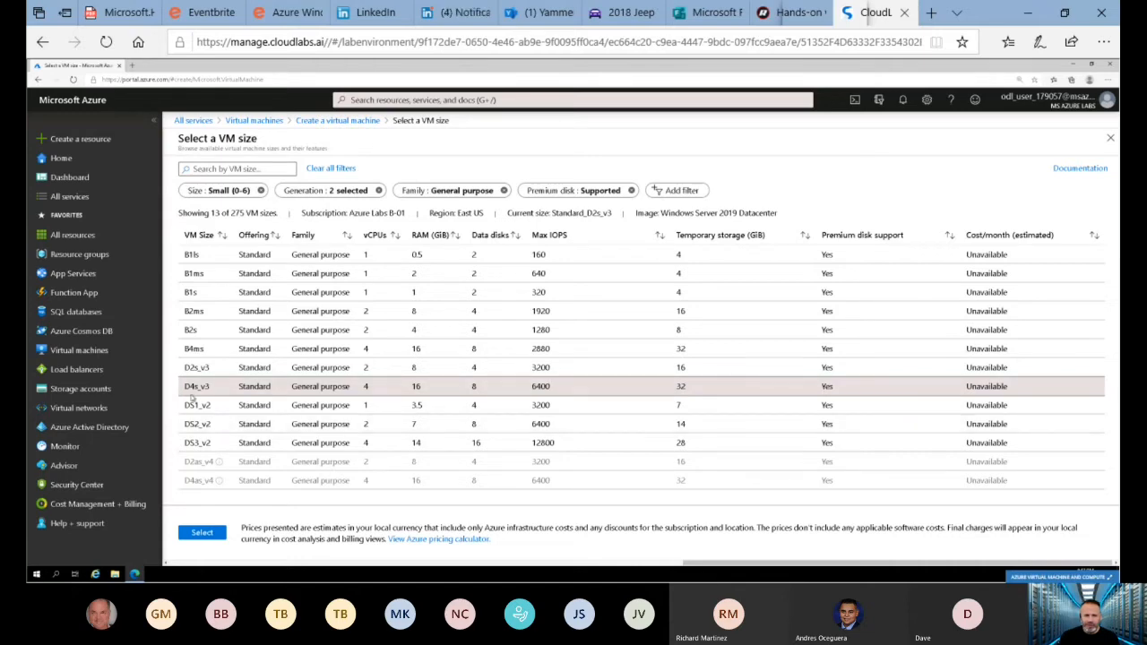
pyautogui.click(208, 534)
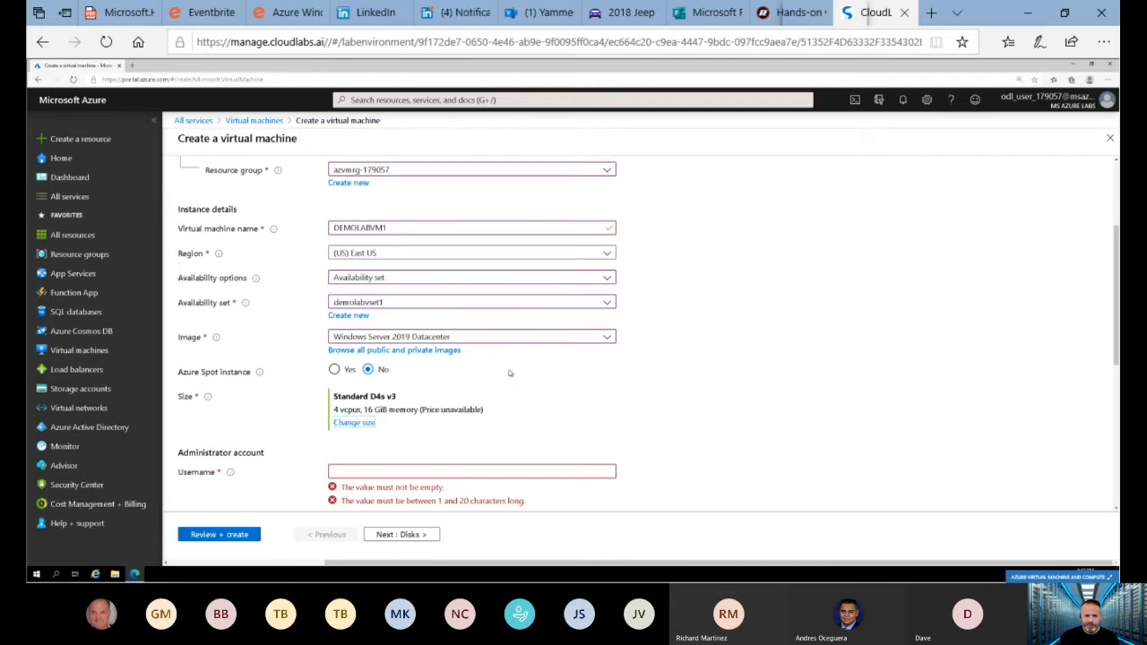
# Set the administrator account's username to demouser.
pyautogui.scroll(-5, 516, 395)
pyautogui.scroll(3, 516, 395)
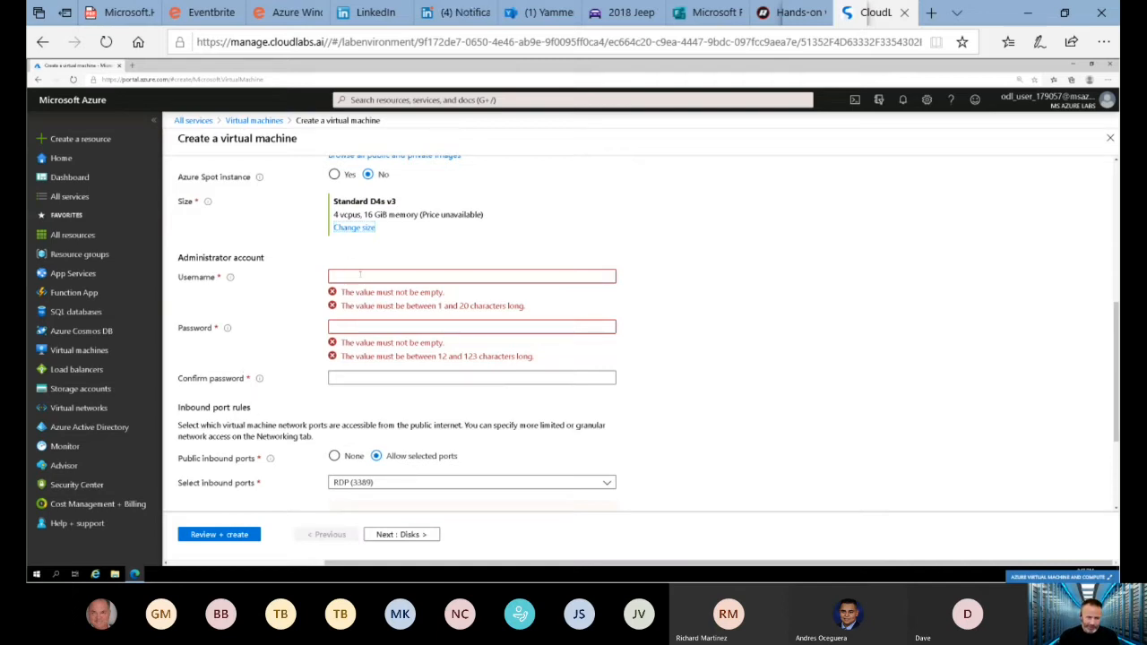
pyautogui.click(359, 277)
pyautogui.write('DEMO')
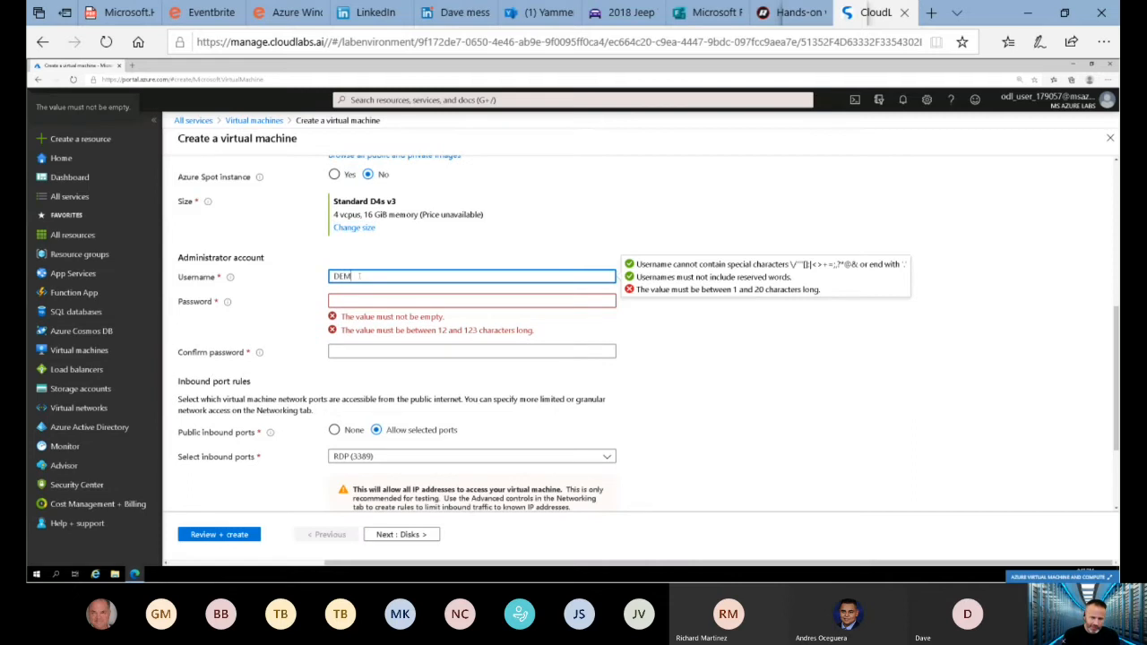
pyautogui.press('BackSpace')
pyautogui.press('BackSpace')
pyautogui.press('BackSpace')
pyautogui.press('BackSpace')
pyautogui.write('demo')
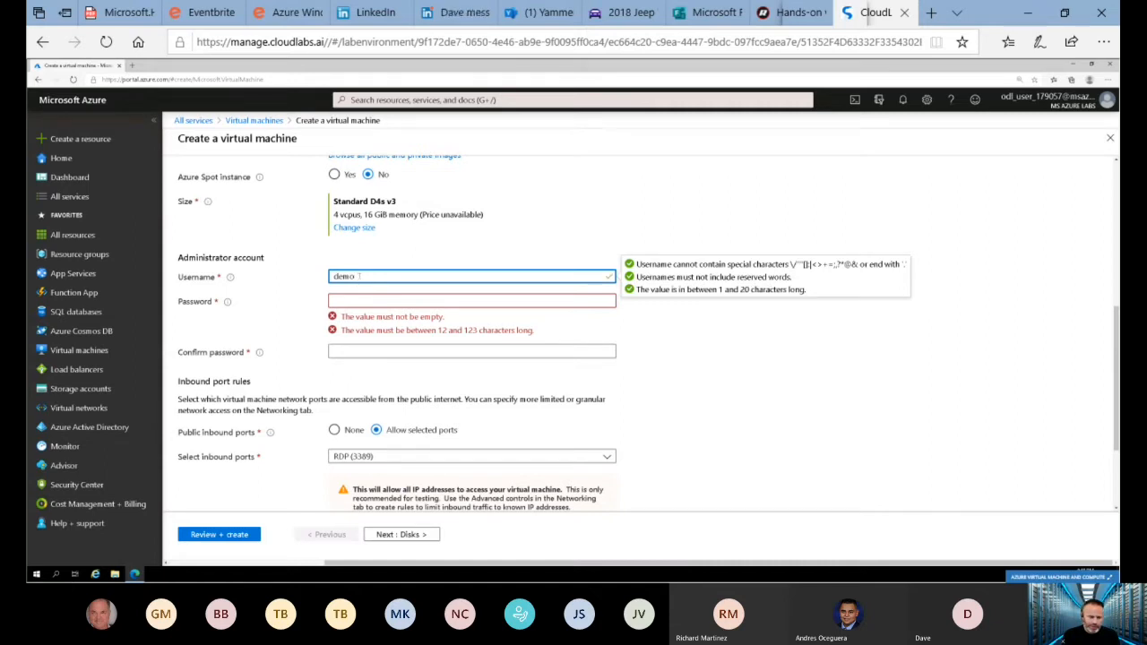
pyautogui.write('user')
pyautogui.press('Tab')
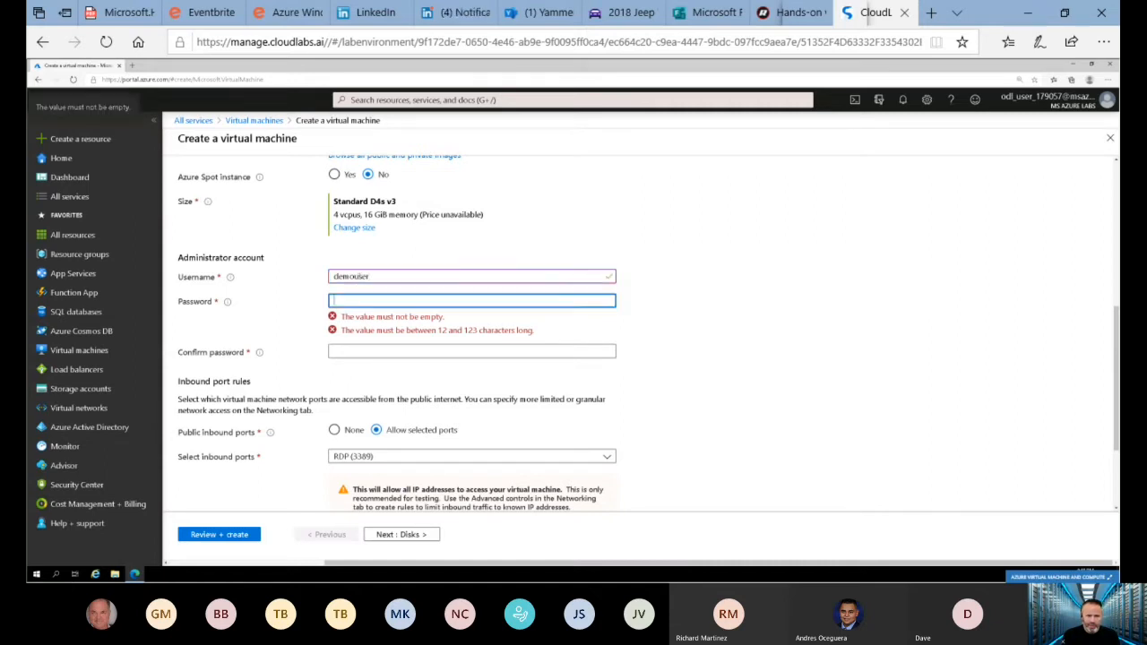
# Enter the administrator account's password, retyping it from scratch after the first attempt.
pyautogui.write('****')
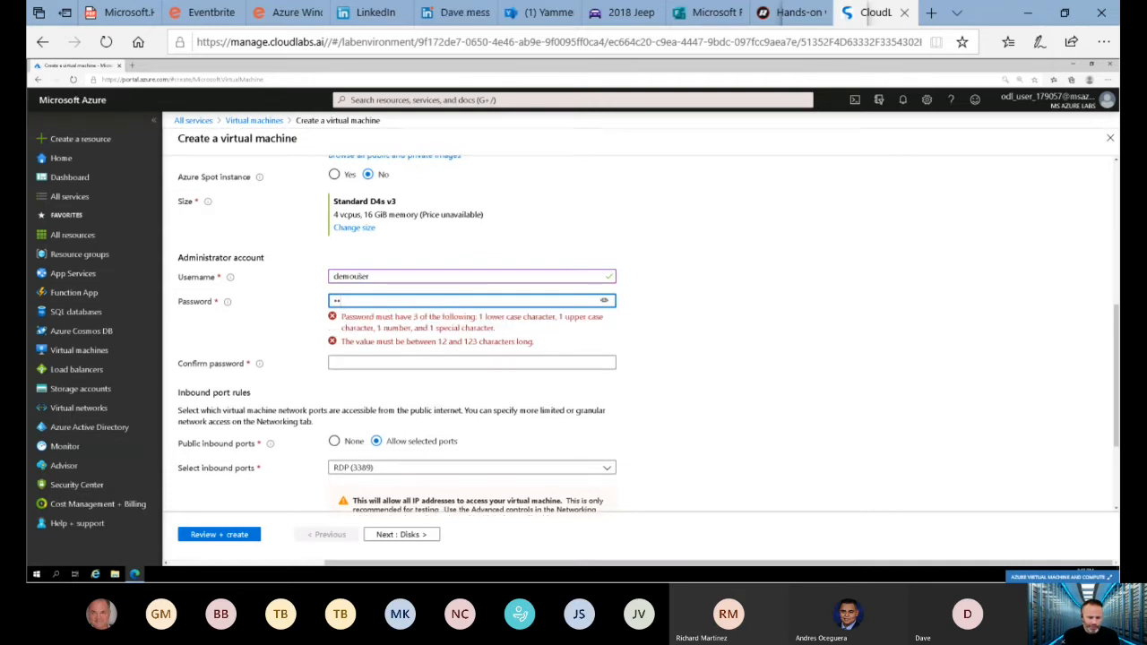
pyautogui.write('**')
pyautogui.press('BackSpace')
pyautogui.press('BackSpace')
pyautogui.press('BackSpace')
pyautogui.press('BackSpace')
pyautogui.write('********')
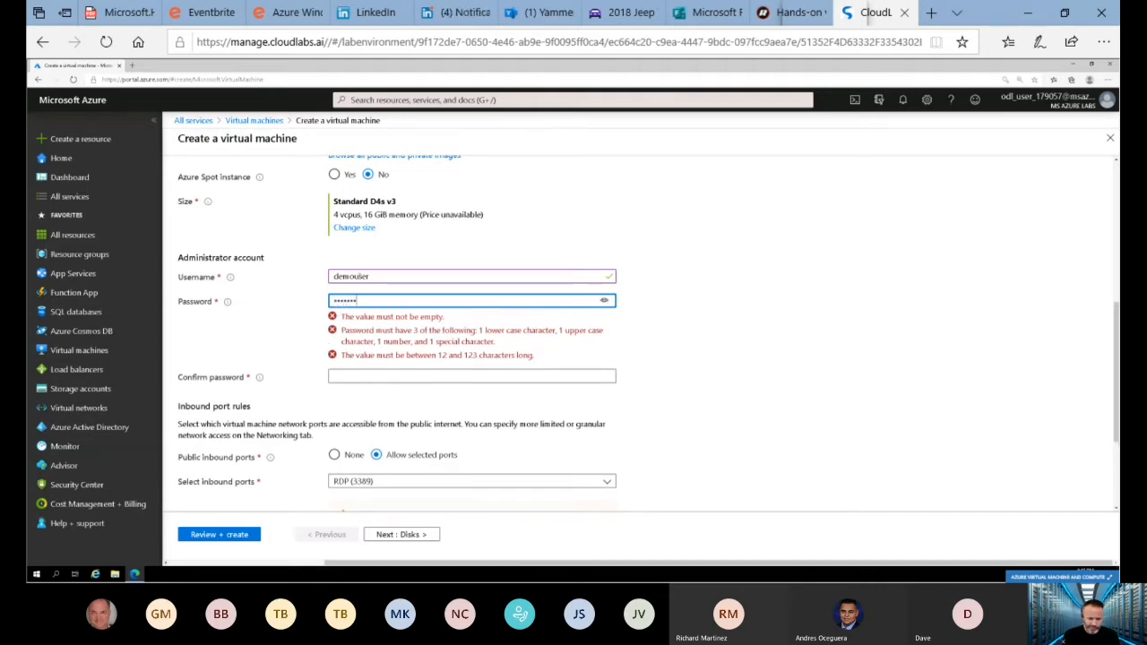
pyautogui.write('**')
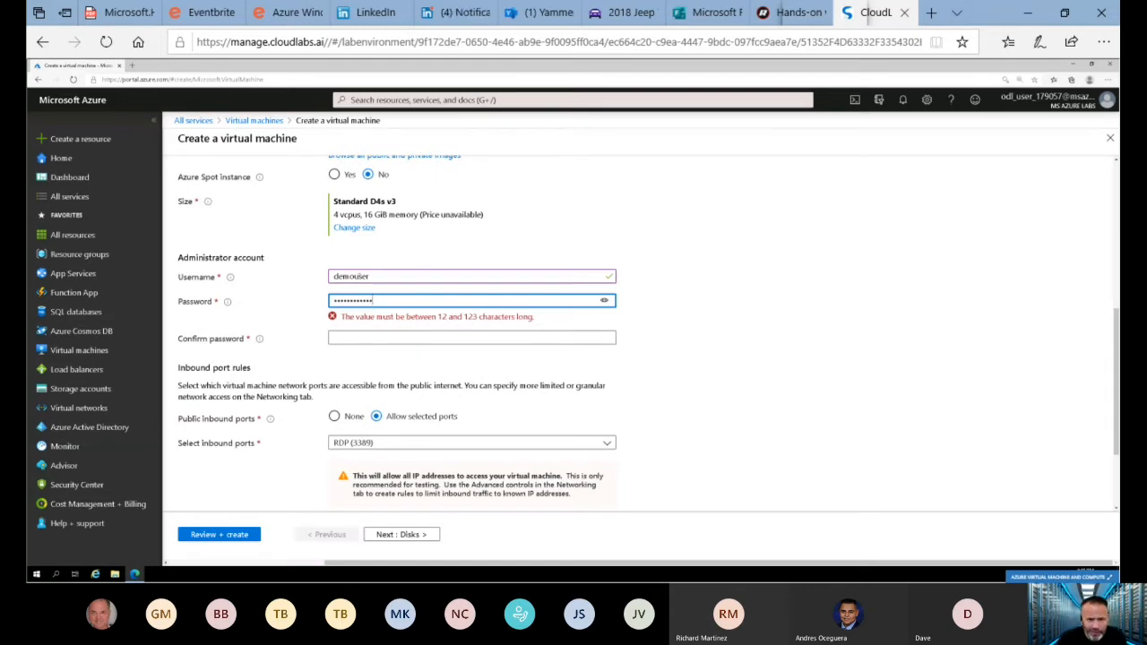
pyautogui.write('*')
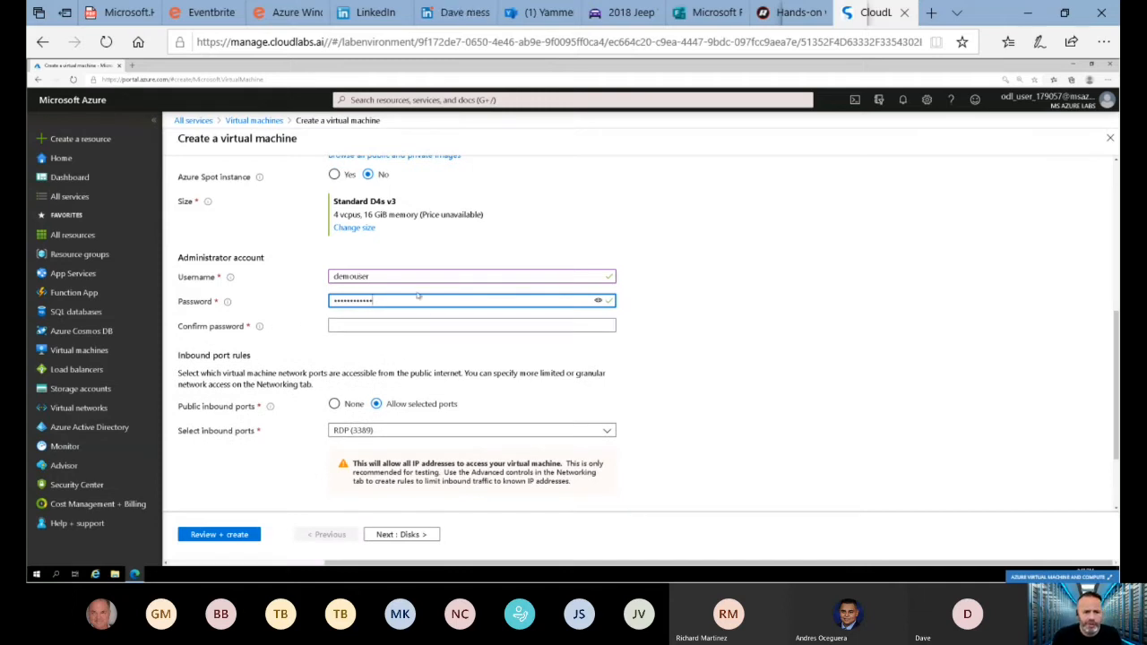
# Re-enter the administrator password in the confirmation field and mask it again after checking it.
pyautogui.click(422, 325)
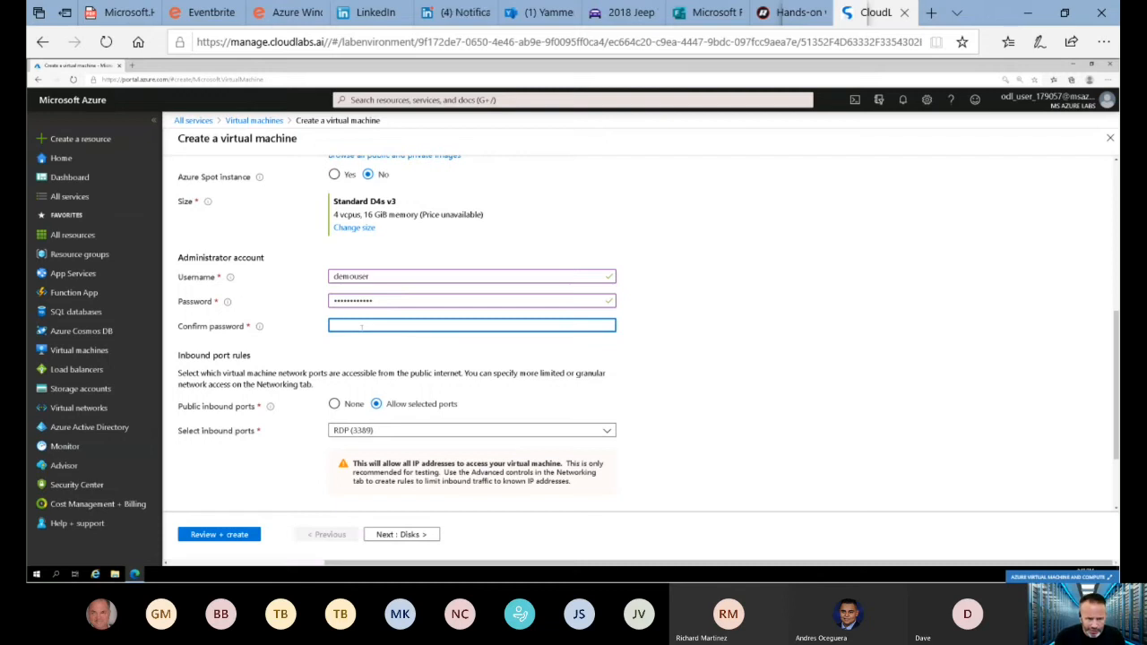
pyautogui.write('••••••')
pyautogui.press('BackSpace')
pyautogui.press('BackSpace')
pyautogui.press('BackSpace')
pyautogui.press('BackSpace')
pyautogui.press('BackSpace')
pyautogui.press('BackSpace')
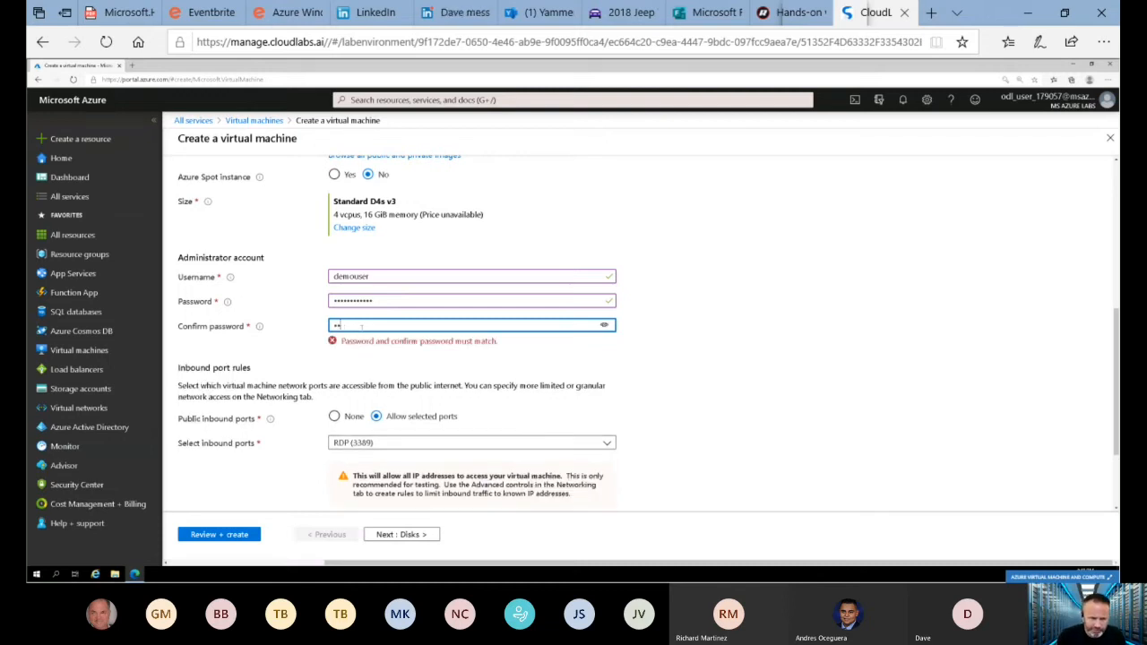
pyautogui.write('••••')
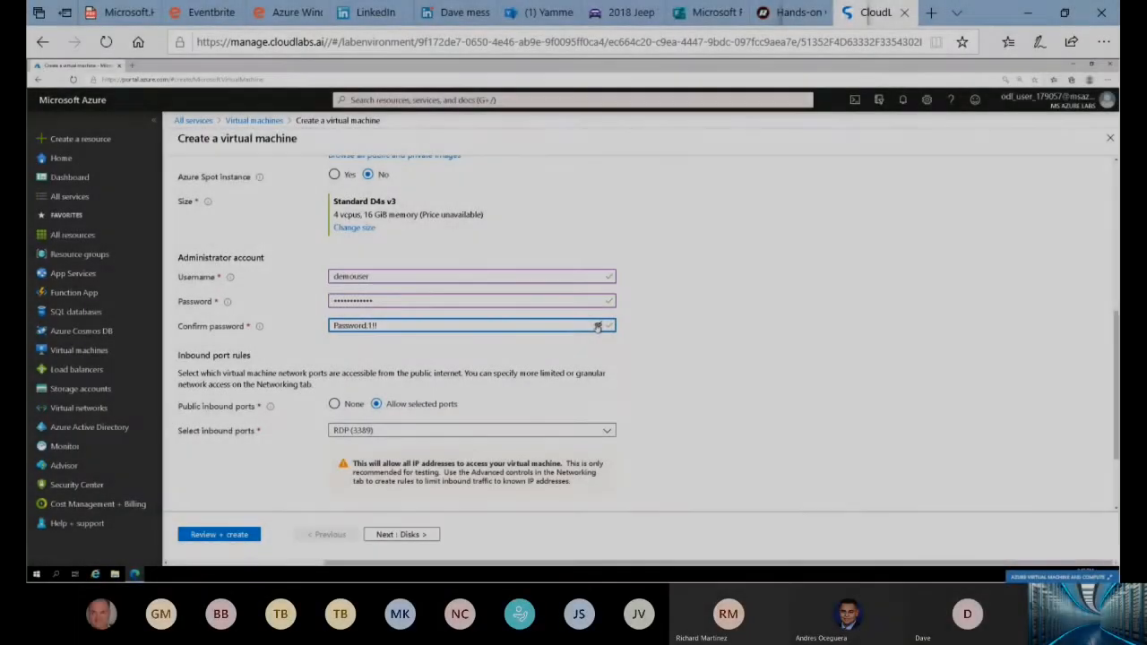
pyautogui.click(596, 326)
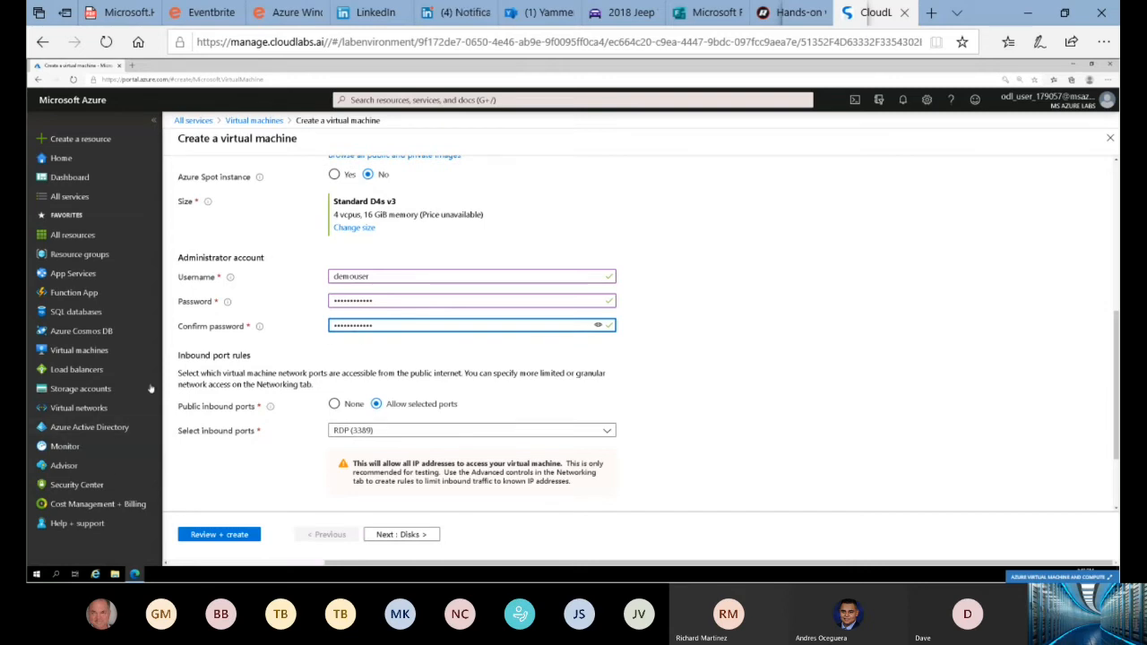
# Set public inbound ports to None, and review the virtual machine's disk settings including the advanced options.
pyautogui.click(335, 410)
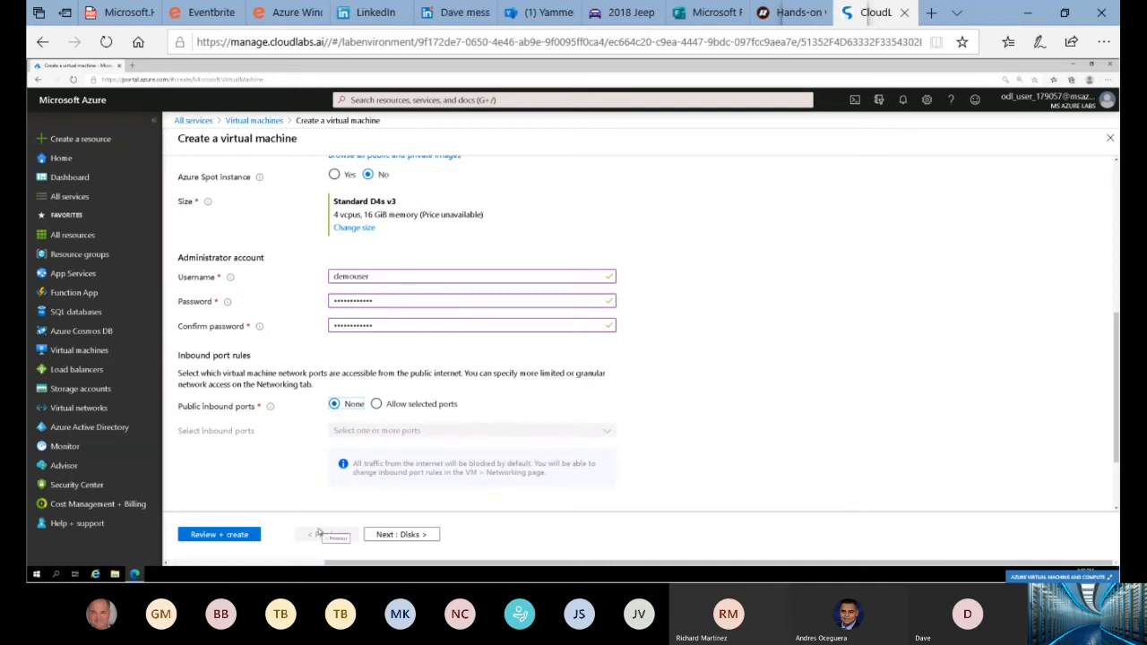
pyautogui.click(377, 535)
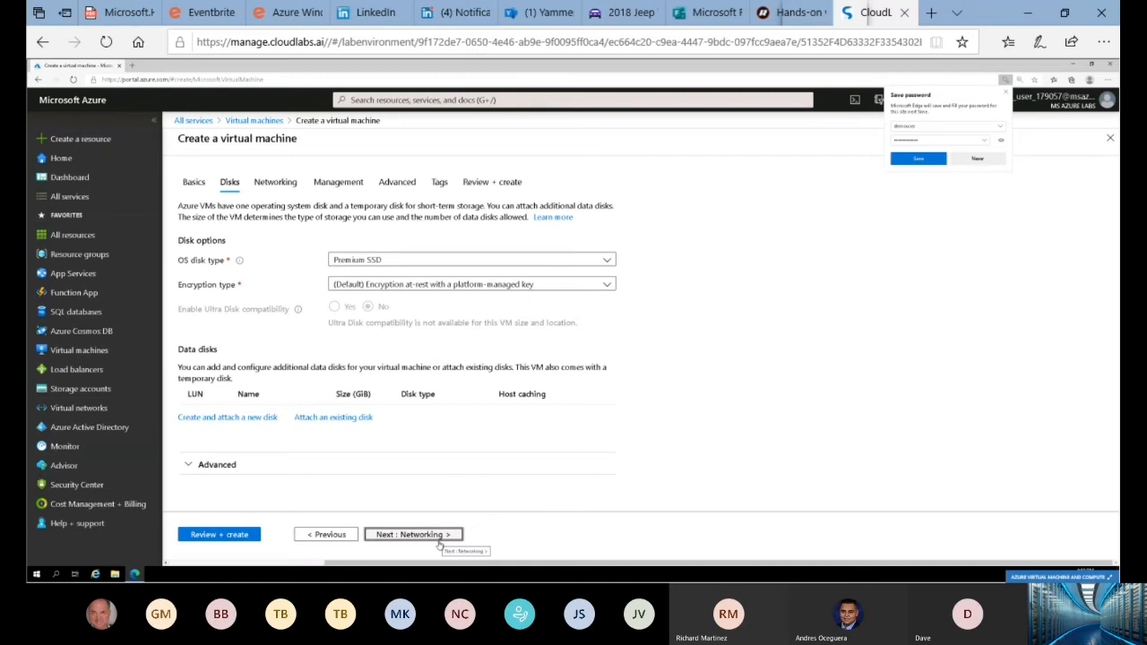
pyautogui.click(206, 465)
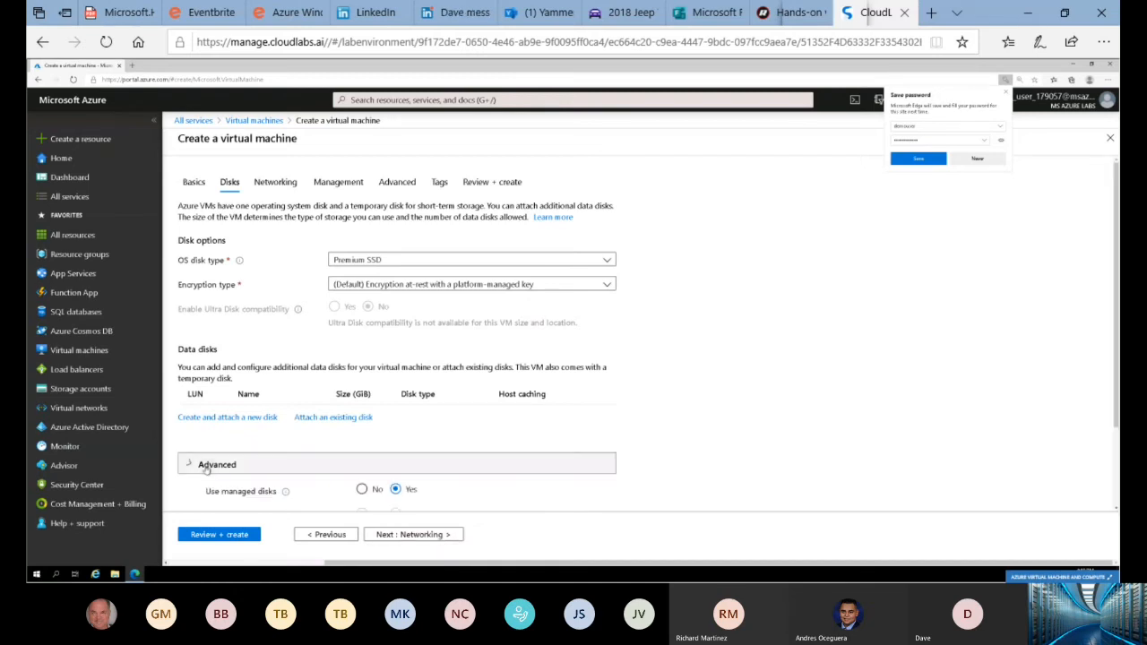
pyautogui.scroll(-2, 206, 468)
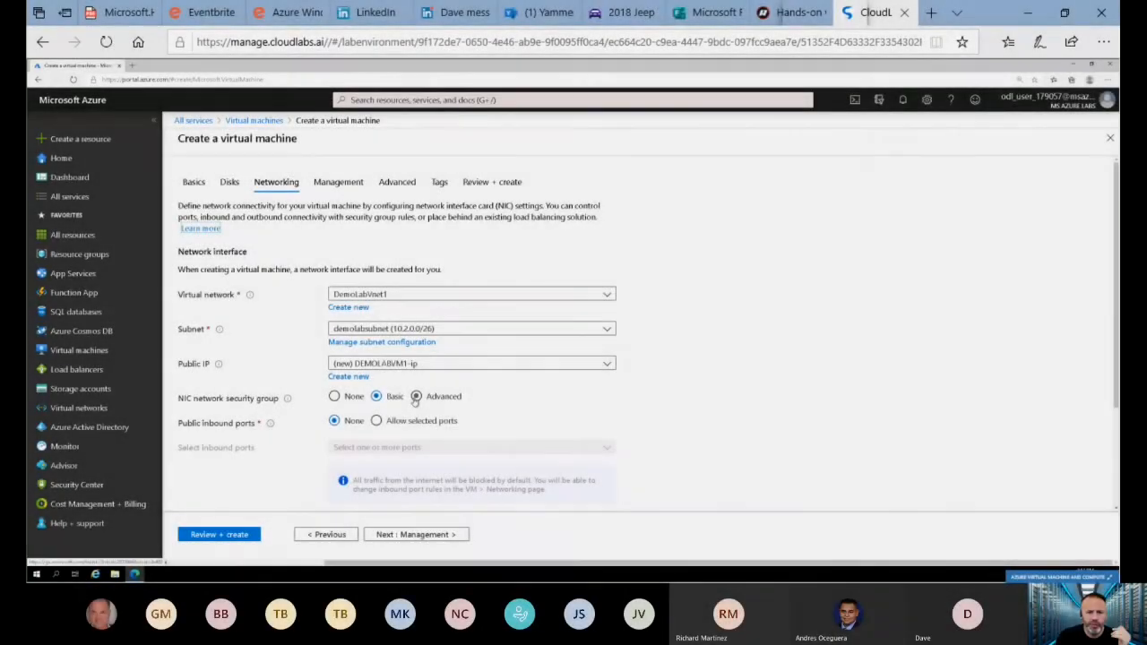
# Set the NIC network security group to Advanced, and go on from networking to the management settings.
pyautogui.click(415, 397)
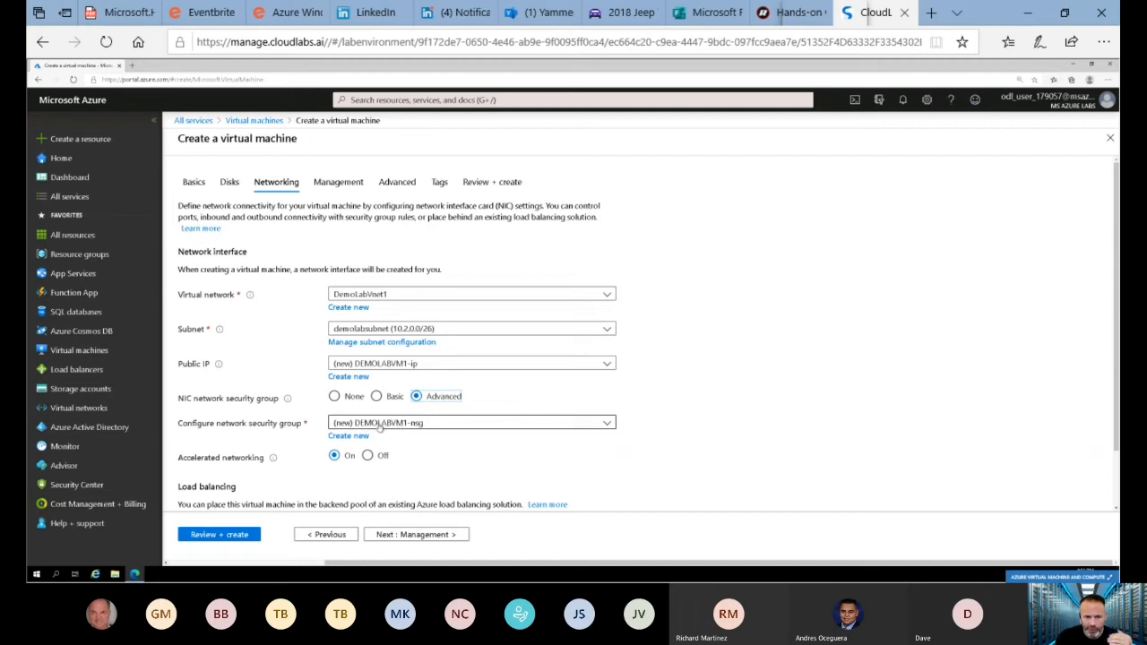
pyautogui.scroll(-1, 418, 471)
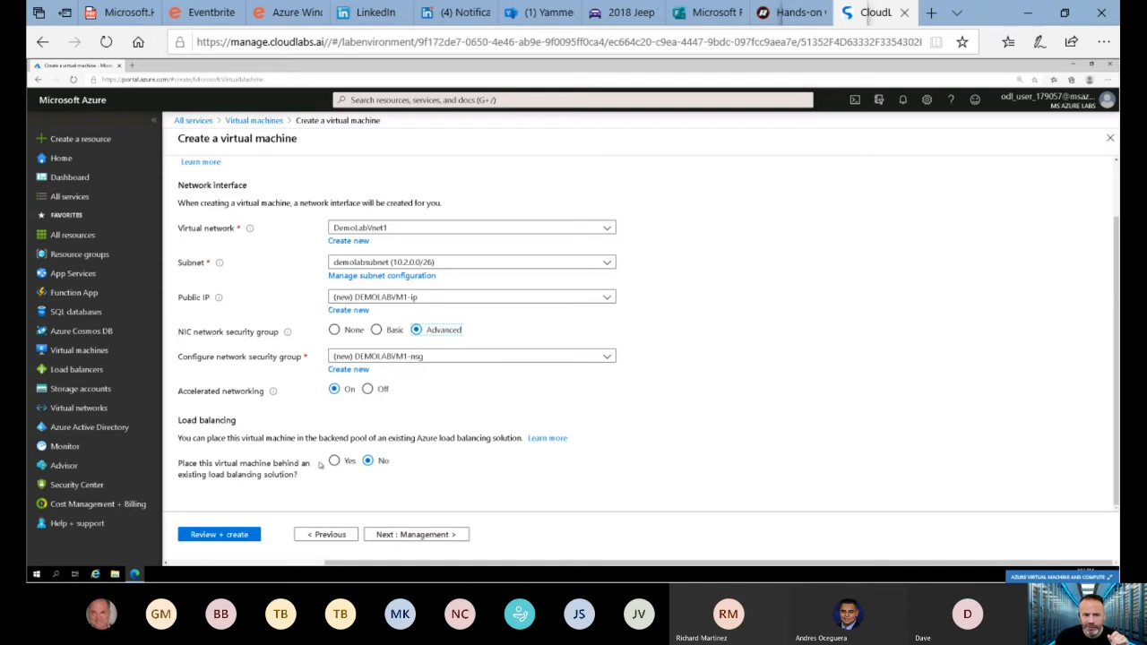
pyautogui.click(409, 533)
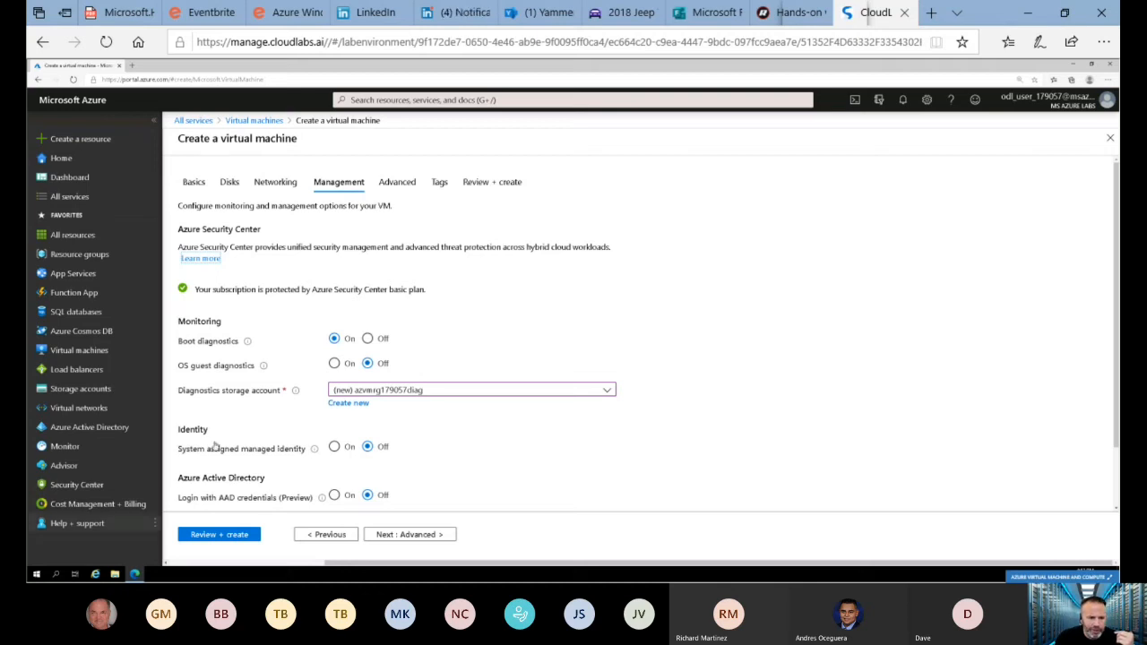
# Review the management settings and the advanced settings for extensions, host, proximity placement group and VM generation, and go on to the tags.
pyautogui.scroll(-2, 215, 446)
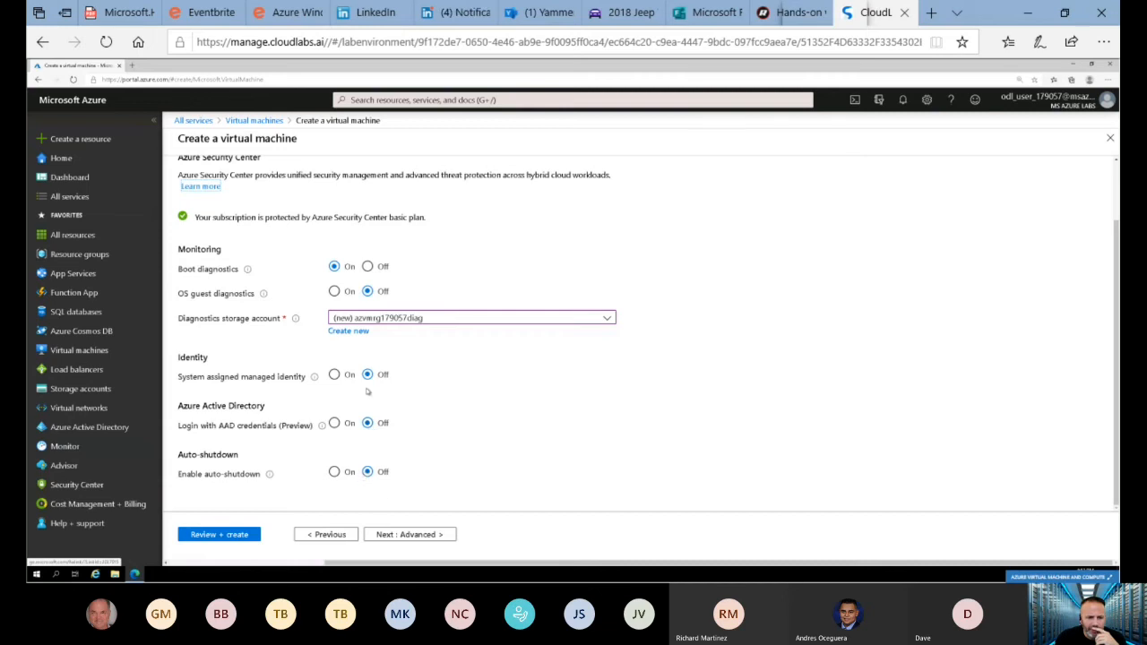
pyautogui.click(429, 535)
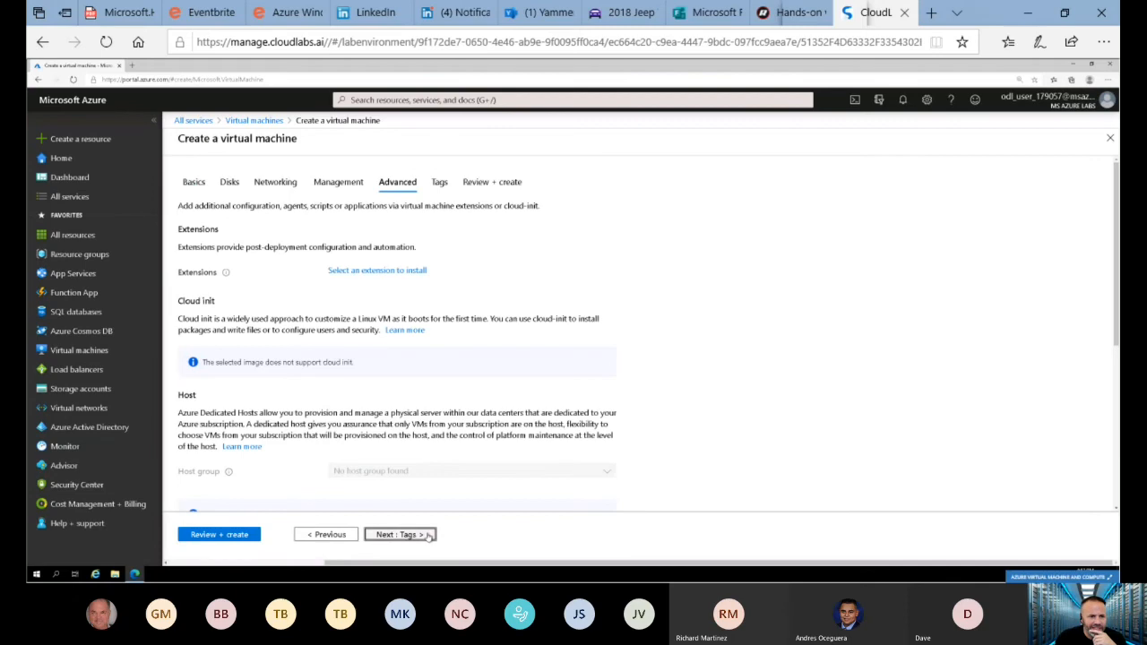
pyautogui.scroll(-2, 456, 283)
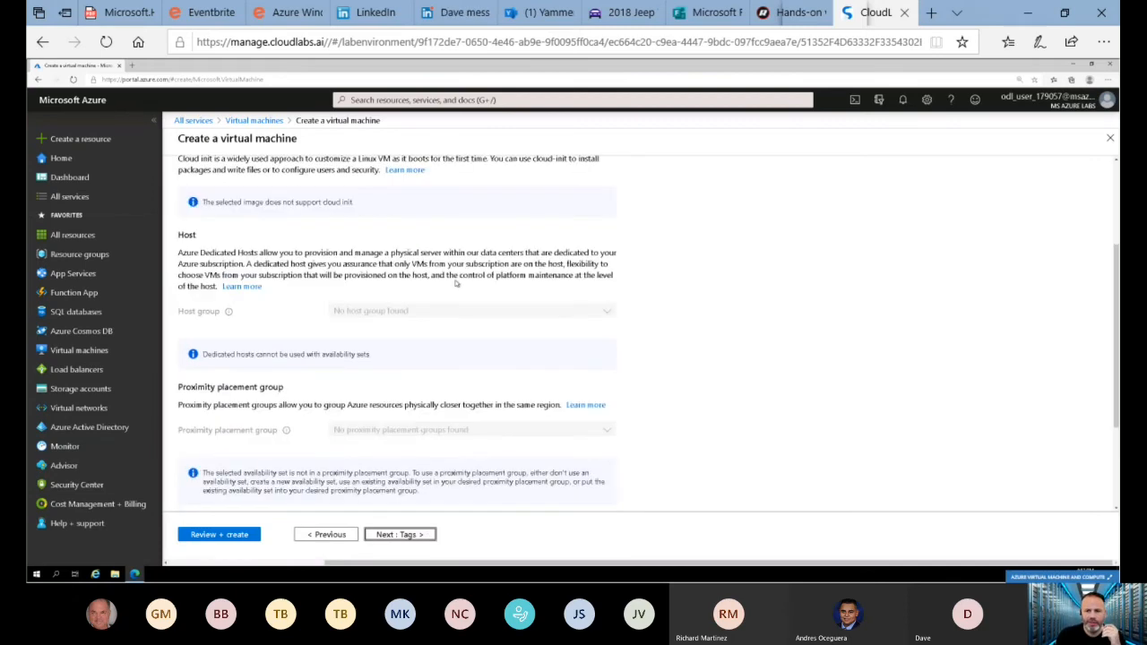
pyautogui.scroll(-2, 456, 282)
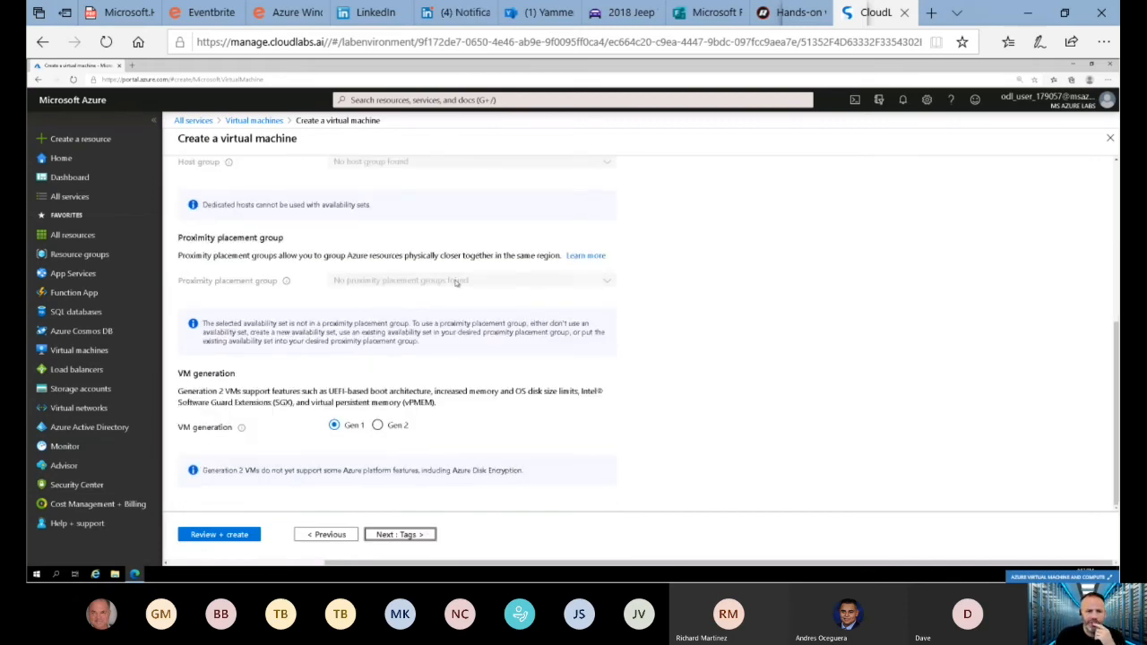
pyautogui.scroll(4, 456, 282)
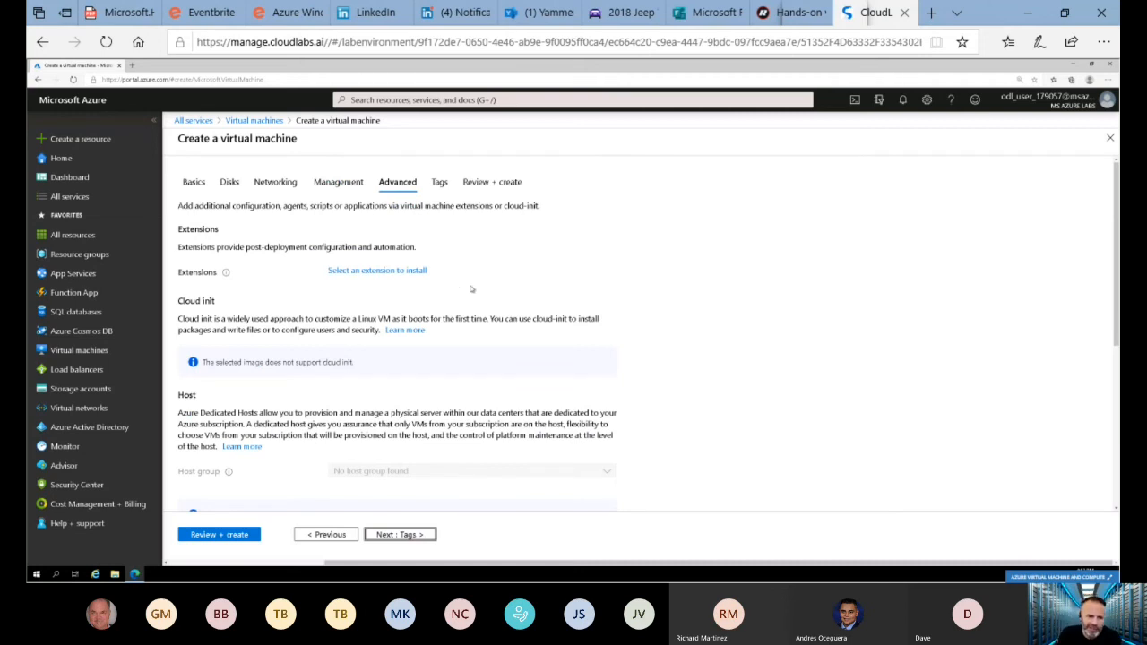
pyautogui.scroll(-4, 472, 291)
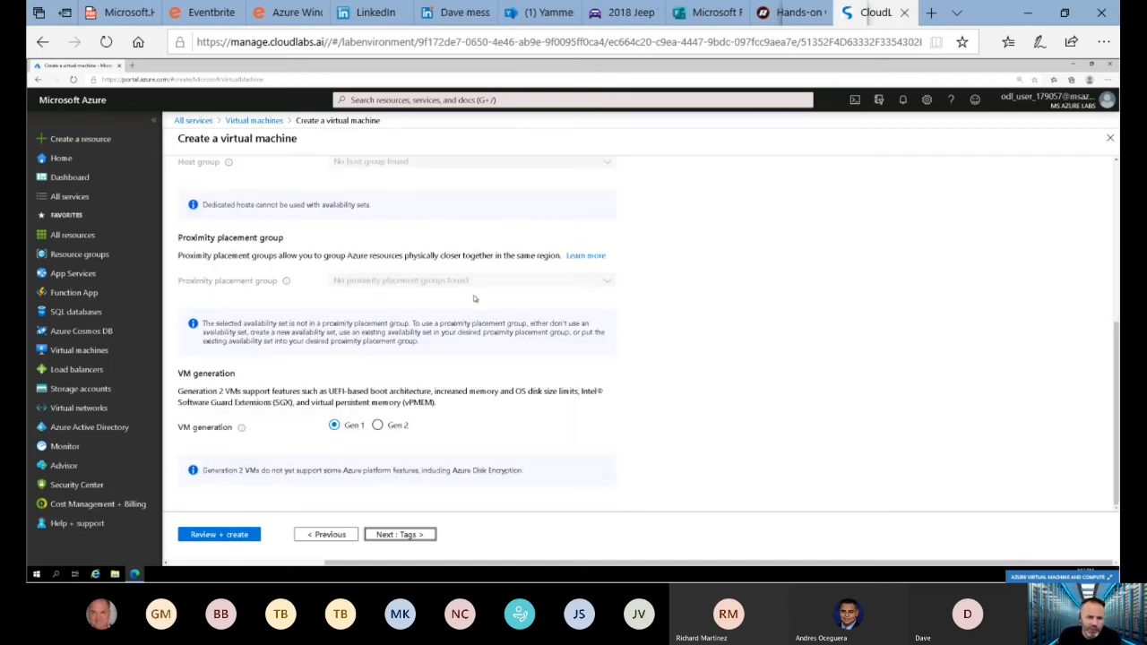
pyautogui.scroll(4, 475, 298)
pyautogui.click(401, 537)
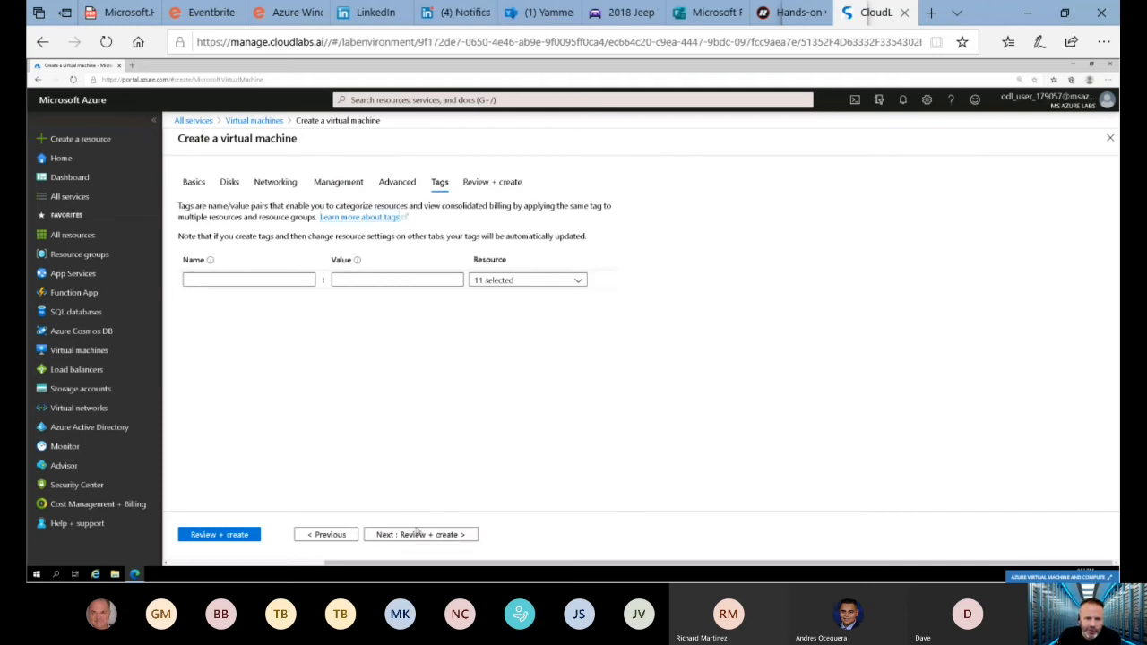
# Skip the tags, review the full configuration summary, and create the virtual machine.
pyautogui.click(417, 533)
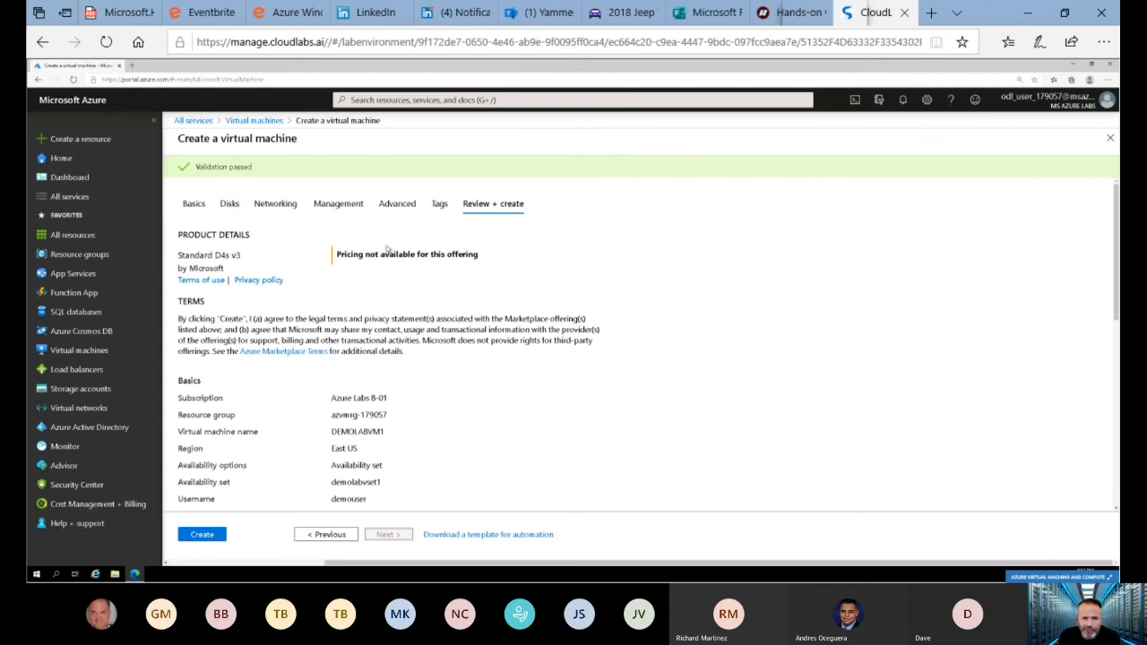
pyautogui.scroll(-3, 377, 391)
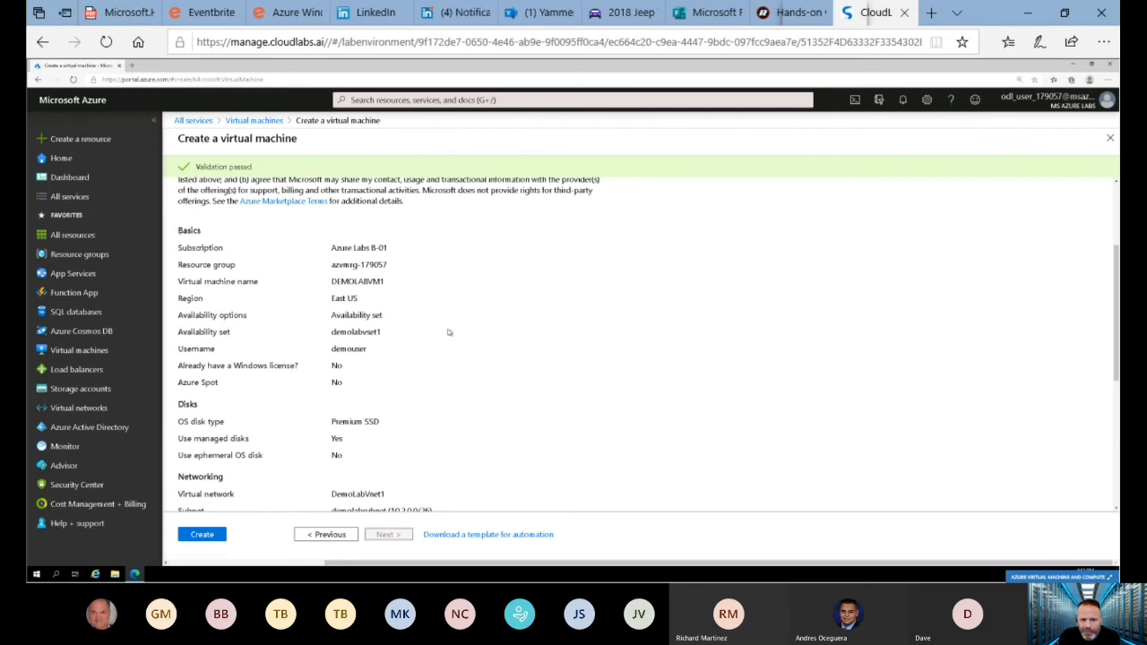
pyautogui.scroll(-4, 449, 332)
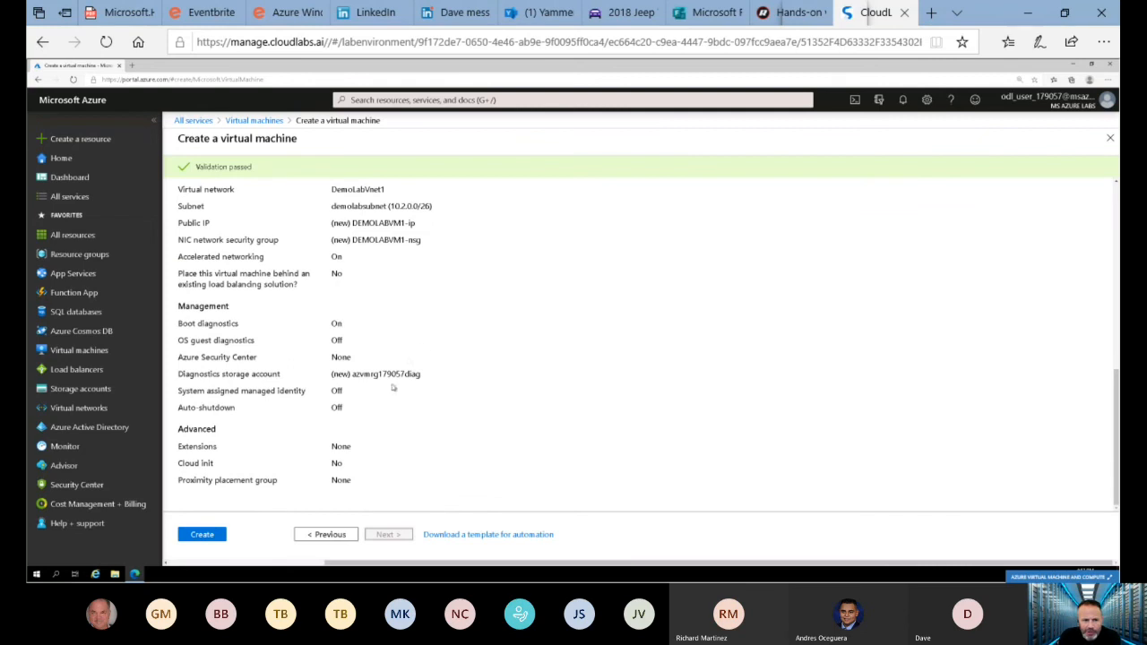
pyautogui.scroll(10, 235, 475)
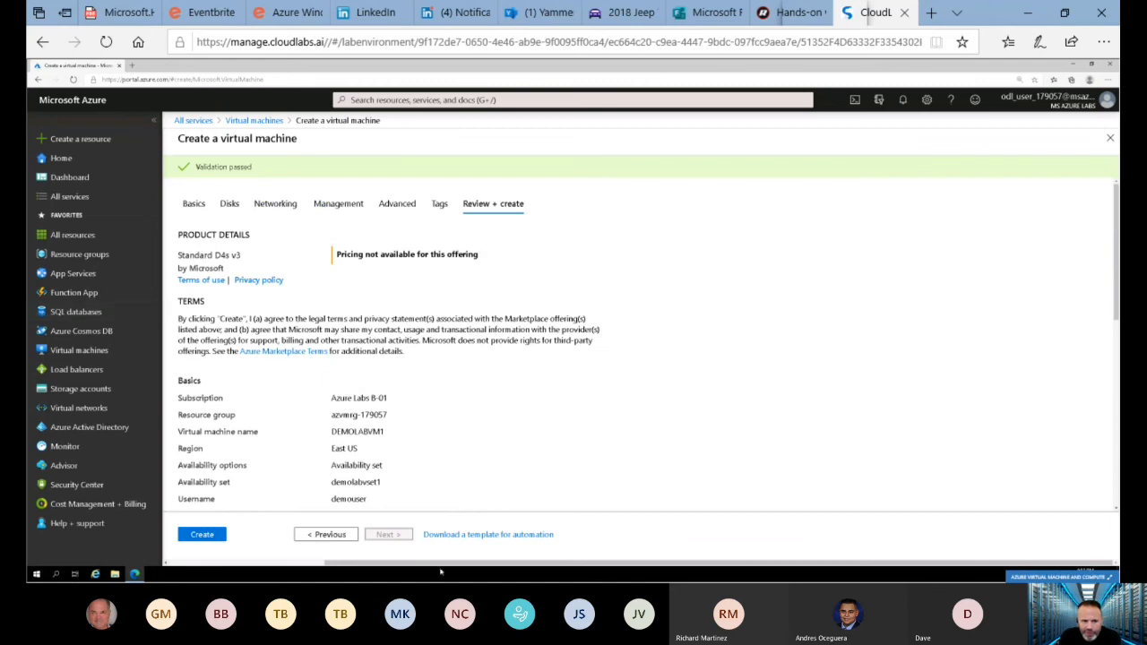
pyautogui.click(203, 536)
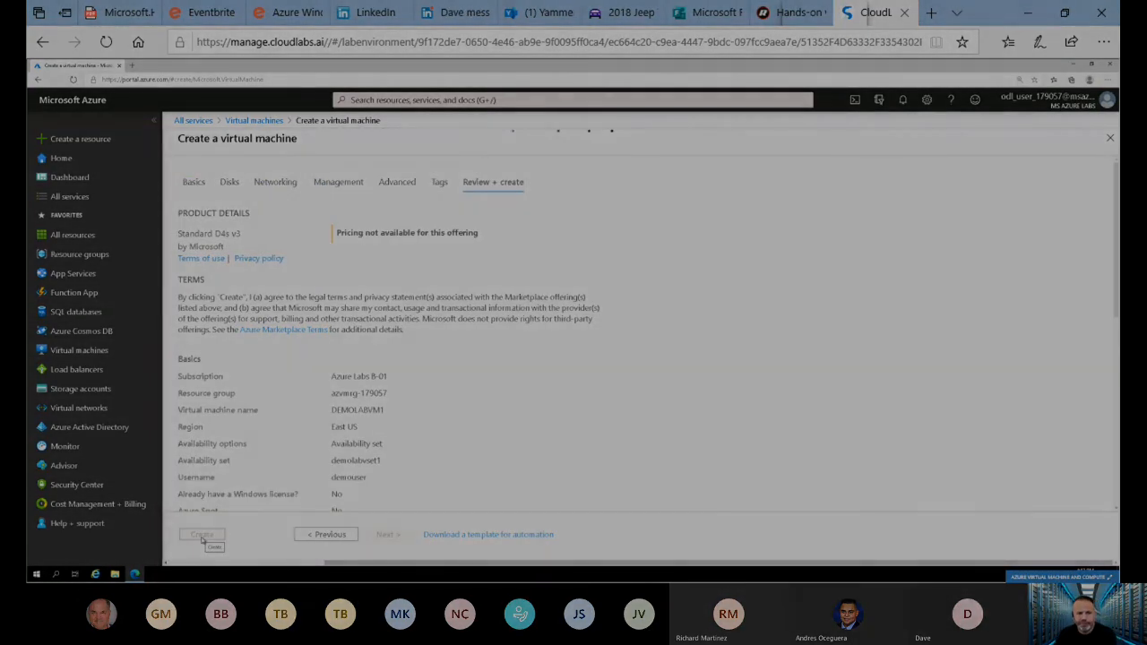